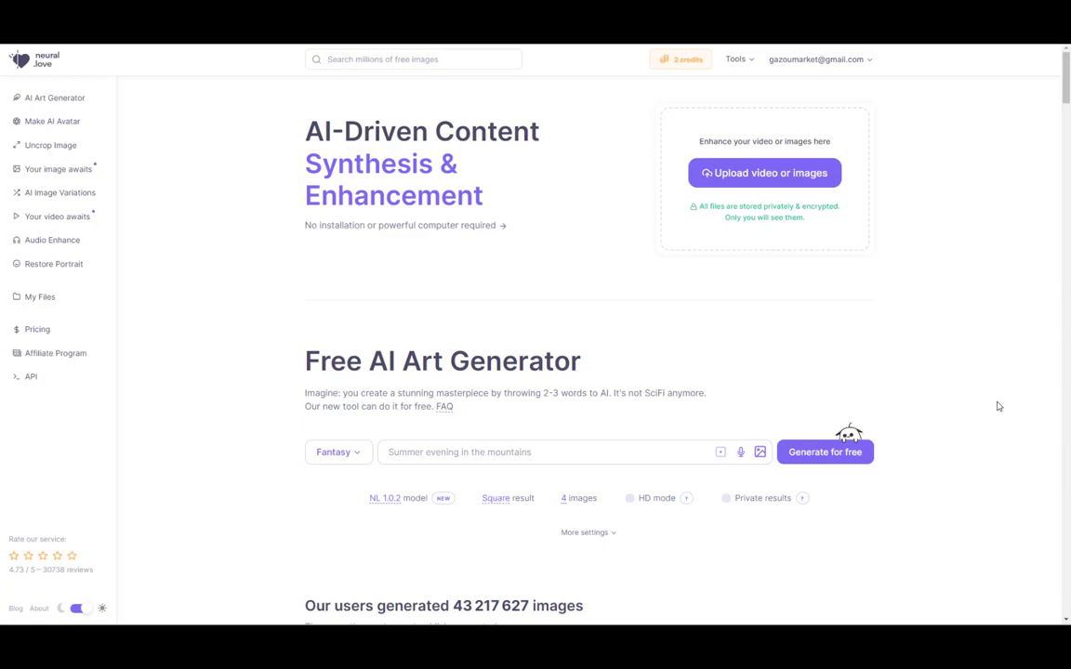
Scroll the home page and browse the public images in the Fantasy category
scroll(614, 321, down, 3)
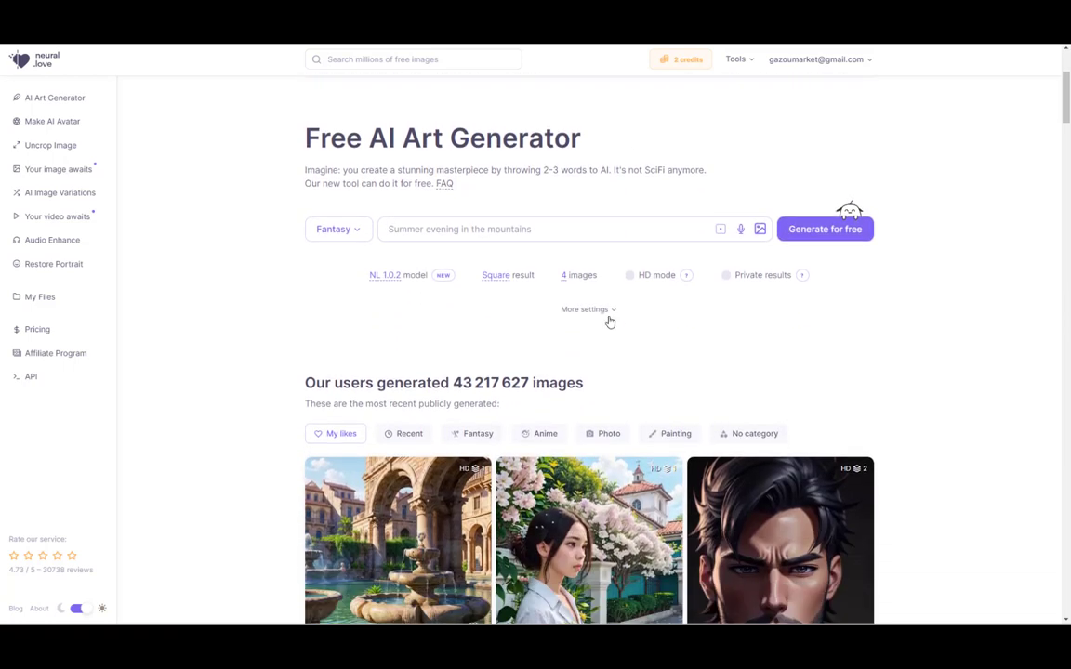
scroll(604, 316, down, 3)
scroll(599, 310, down, 1)
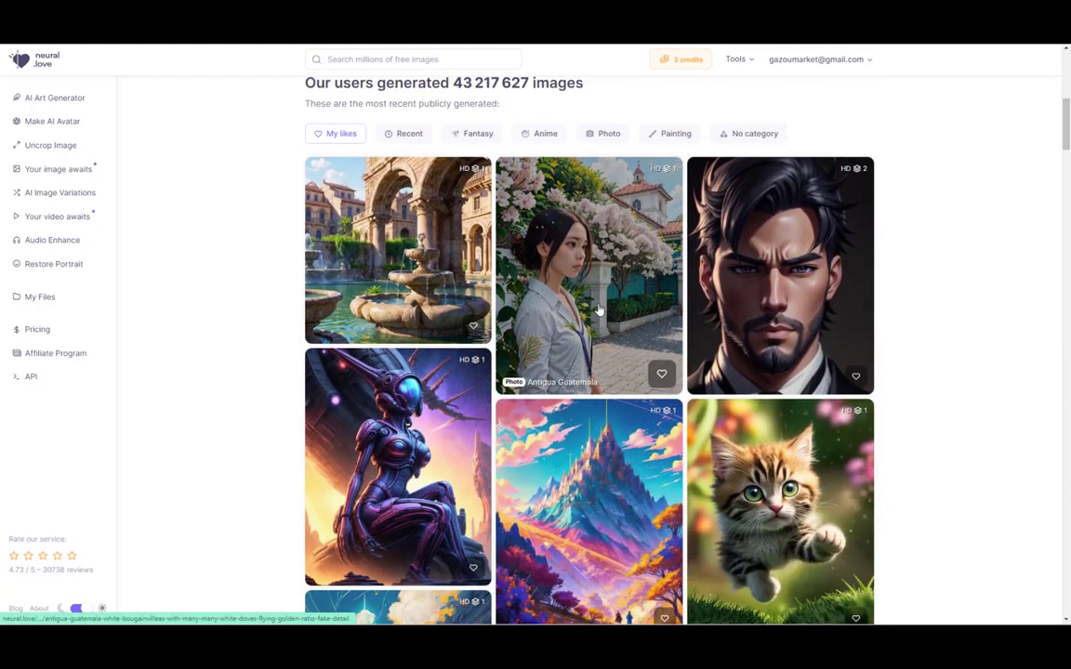
scroll(599, 310, down, 2)
scroll(600, 310, down, 3)
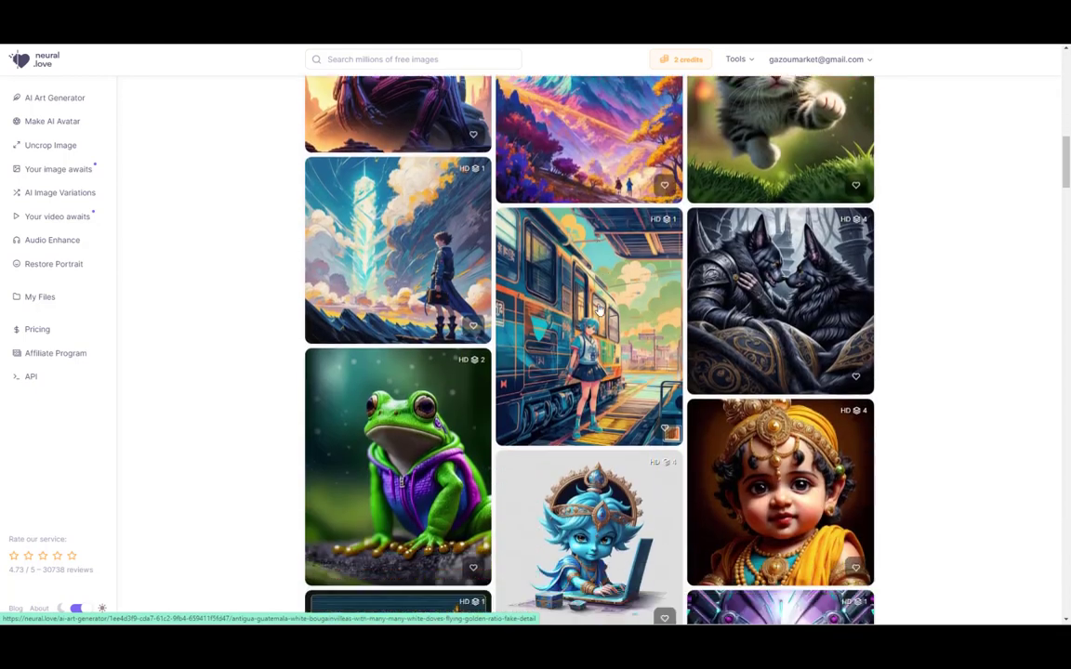
scroll(600, 310, down, 5)
scroll(600, 310, up, 5)
scroll(600, 310, up, 4)
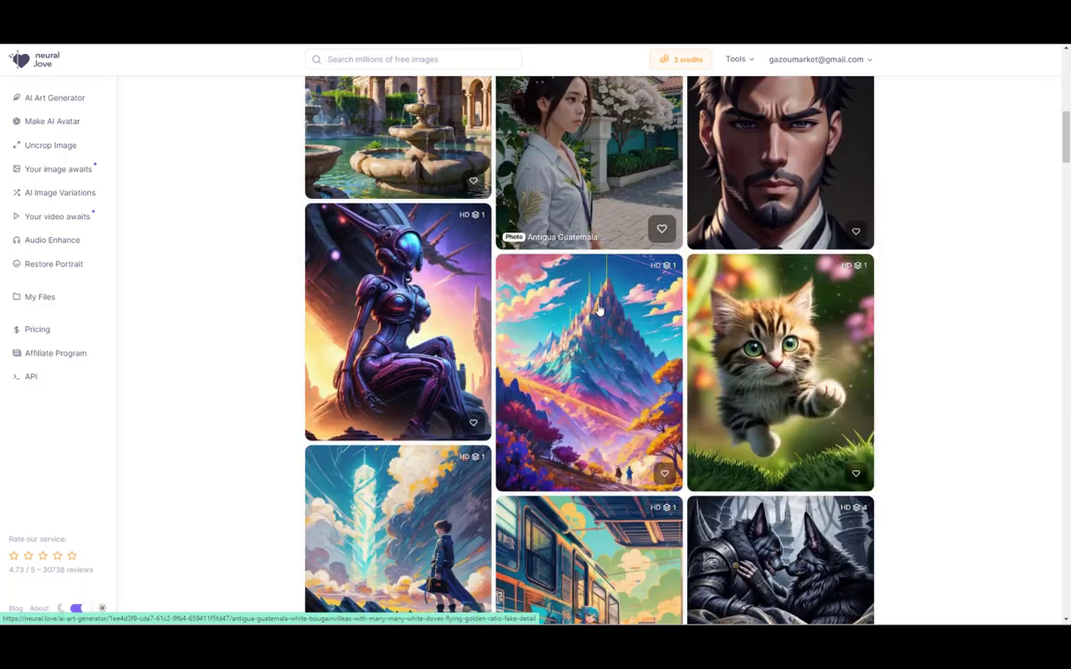
scroll(600, 310, up, 7)
scroll(600, 309, down, 2)
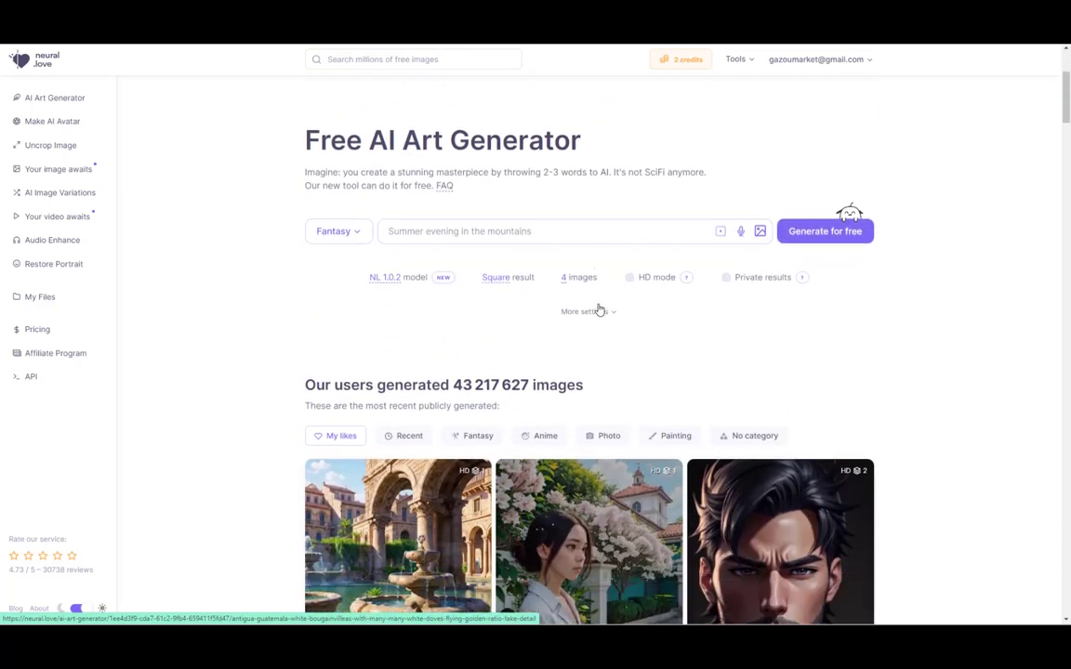
scroll(577, 382, down, 2)
scroll(551, 449, down, 2)
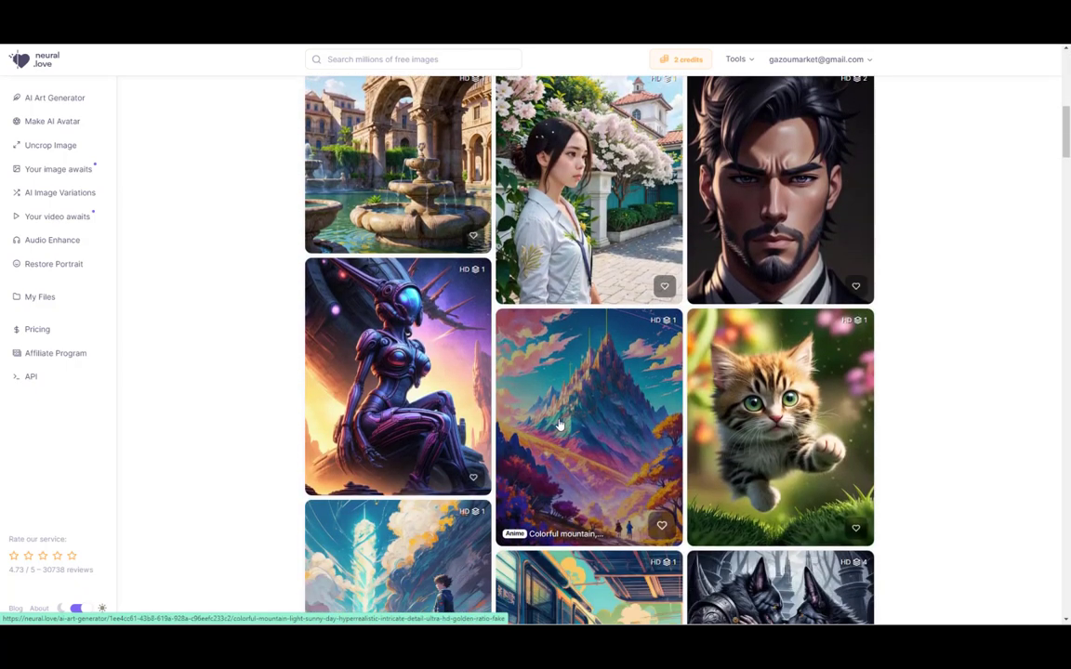
scroll(551, 414, down, 1)
scroll(552, 414, down, 3)
scroll(551, 414, down, 1)
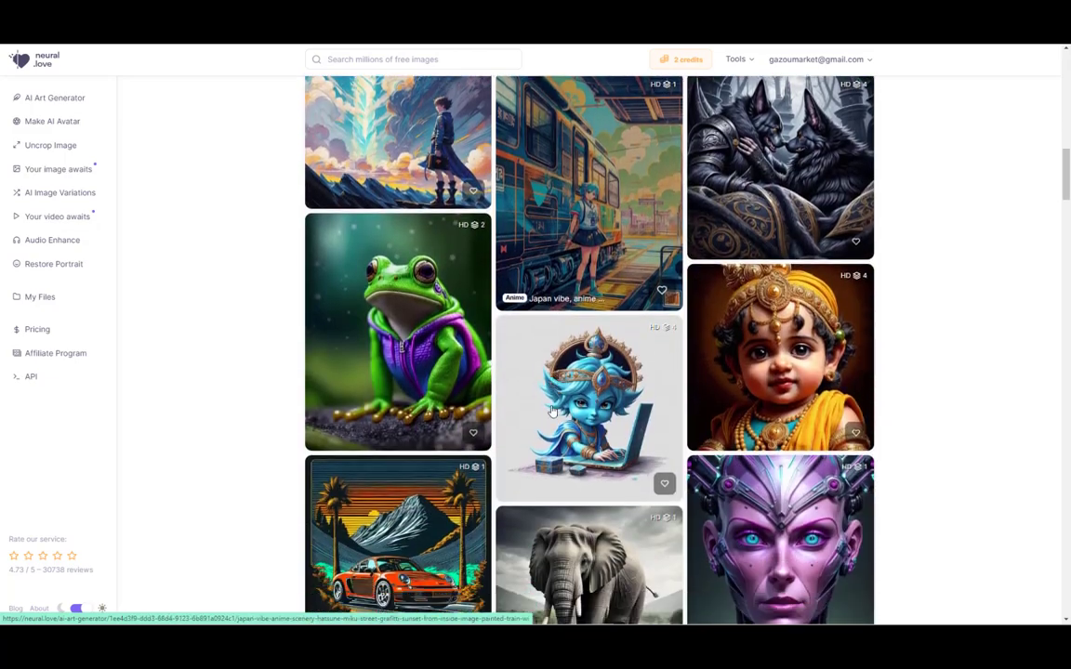
scroll(551, 411, down, 3)
scroll(551, 412, down, 2)
scroll(551, 412, down, 2)
scroll(552, 412, down, 1)
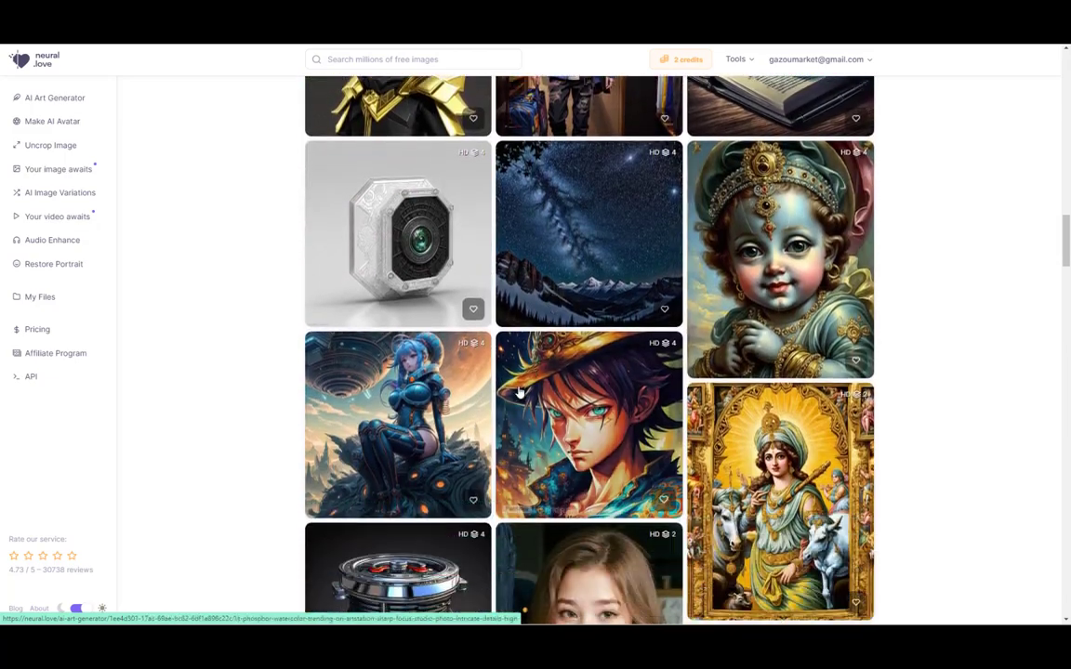
scroll(457, 365, up, 8)
scroll(457, 365, up, 10)
scroll(457, 365, up, 4)
scroll(456, 365, down, 2)
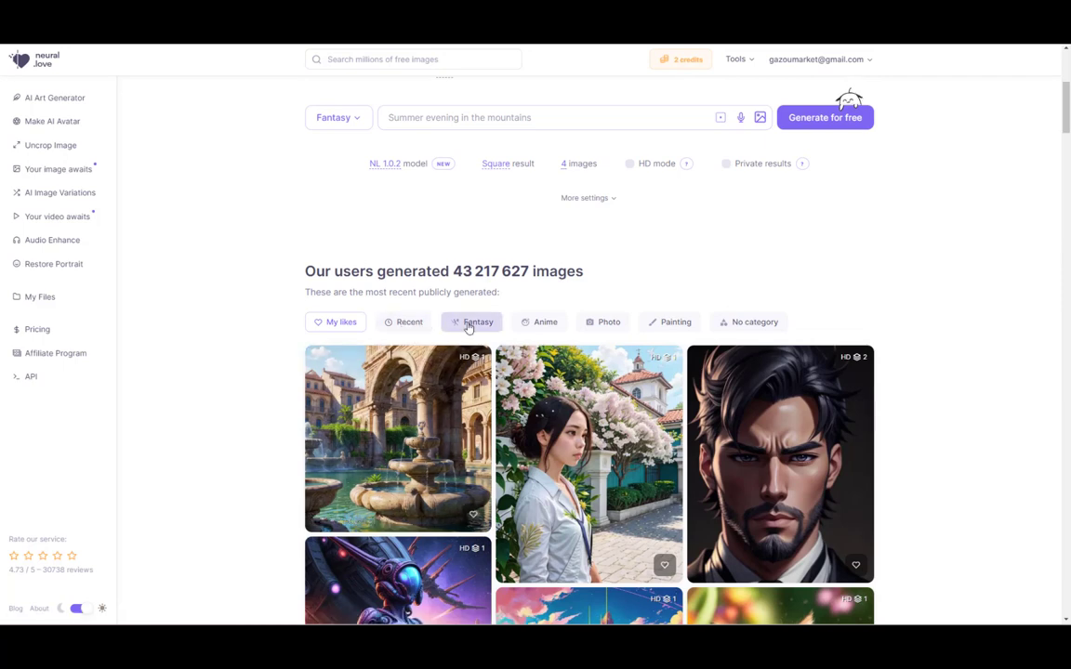
click(469, 326)
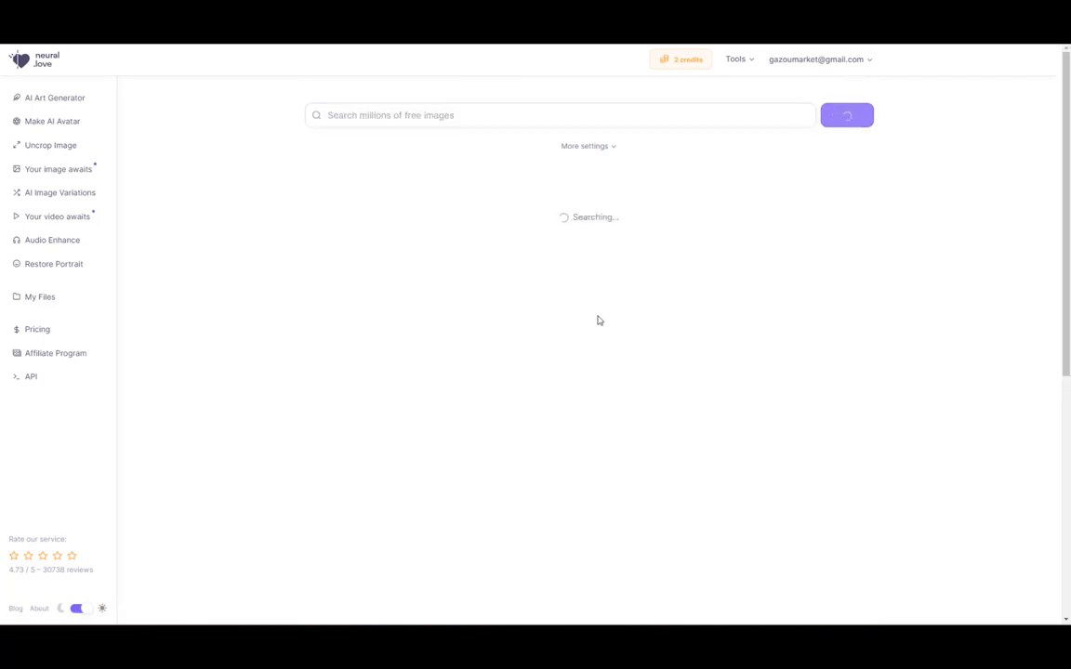
scroll(597, 344, down, 8)
scroll(595, 362, down, 2)
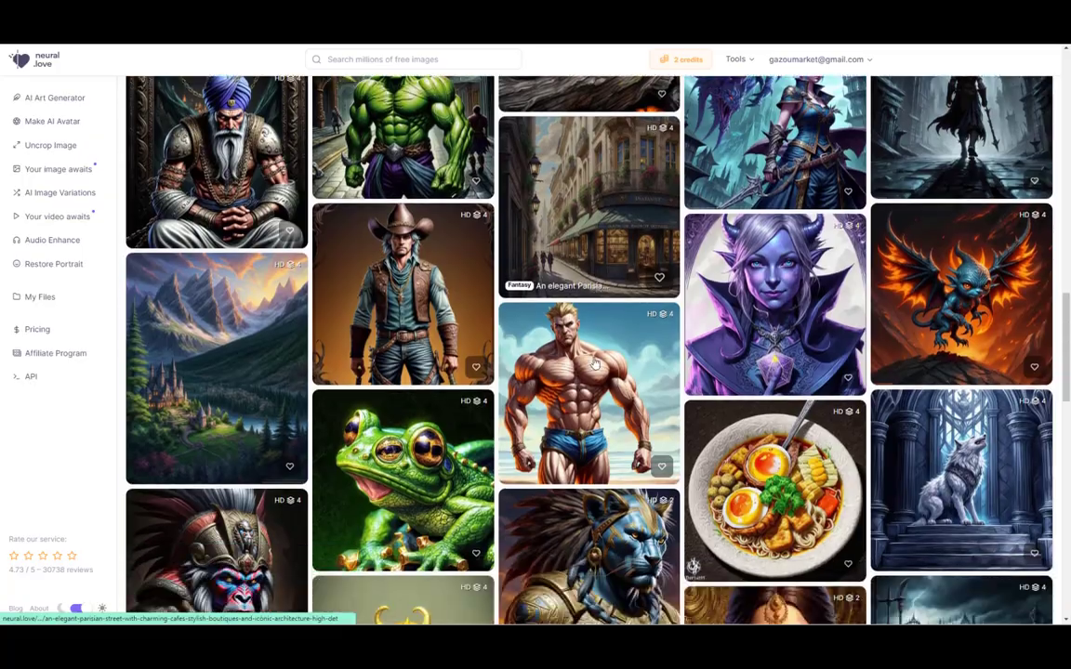
scroll(596, 362, down, 5)
scroll(596, 363, down, 5)
scroll(596, 363, down, 5)
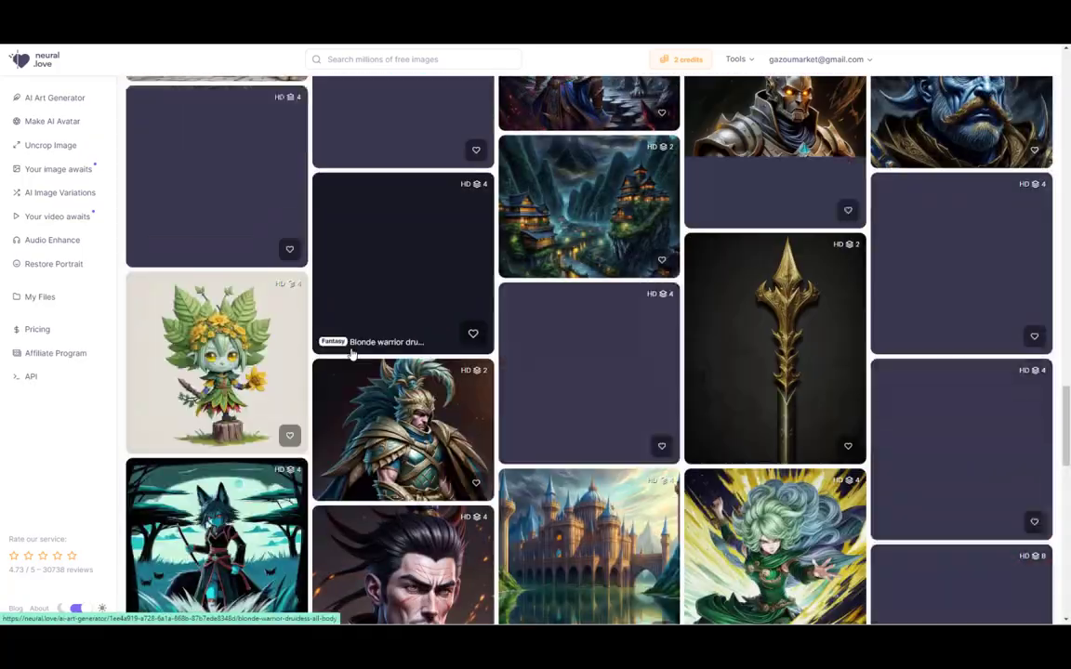
scroll(352, 353, up, 5)
scroll(419, 251, up, 5)
scroll(492, 143, up, 5)
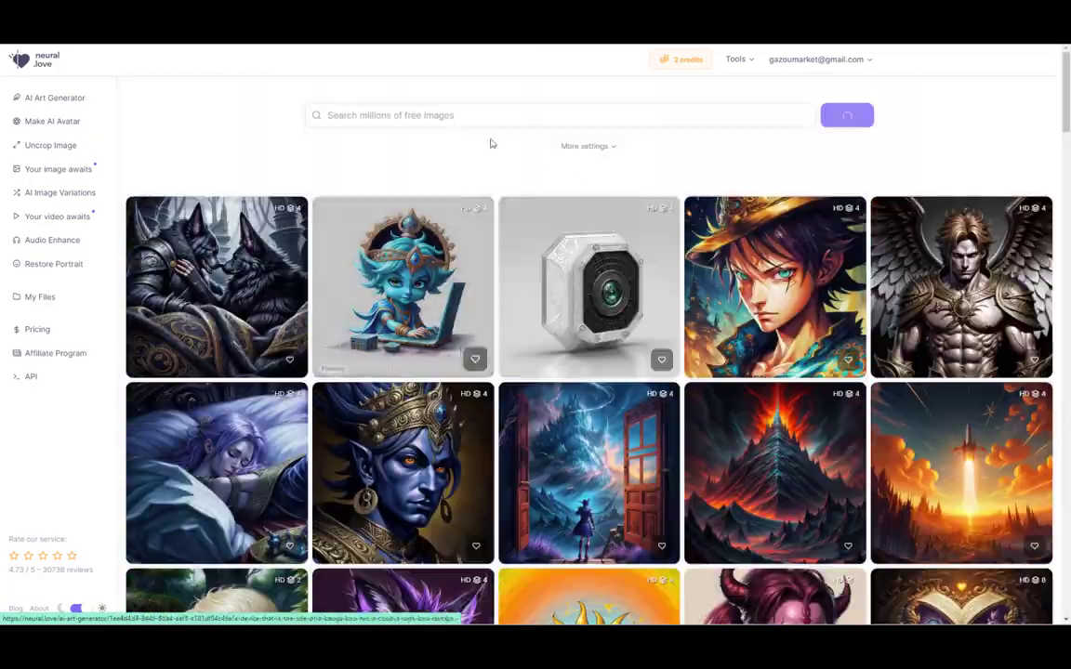
Return to the home page and browse the public Anime category images
click(26, 61)
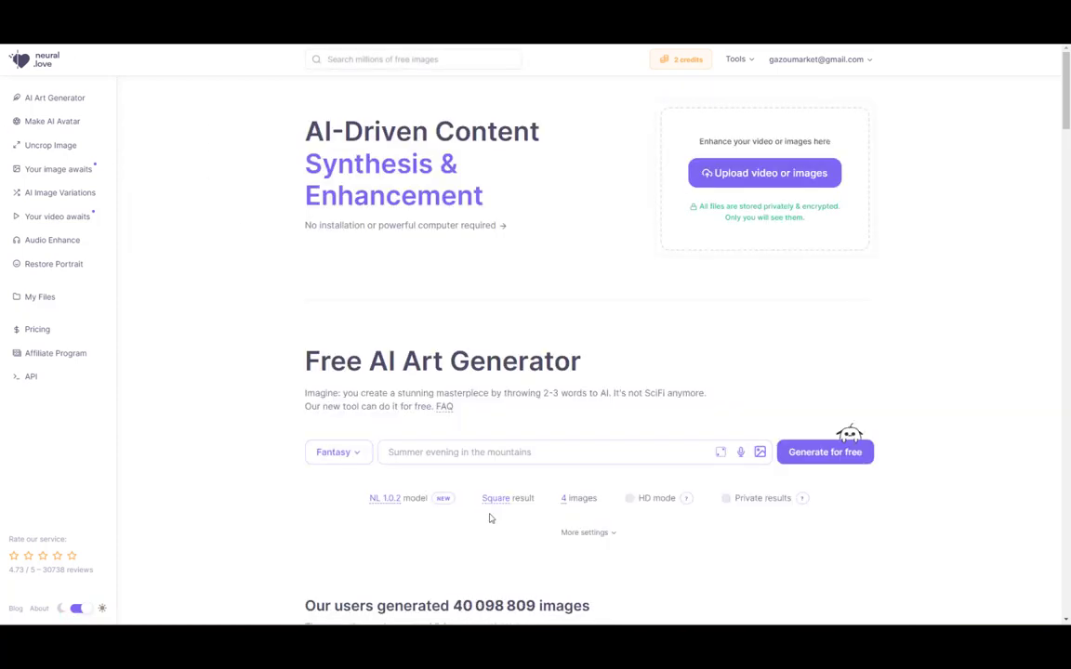
scroll(428, 506, down, 3)
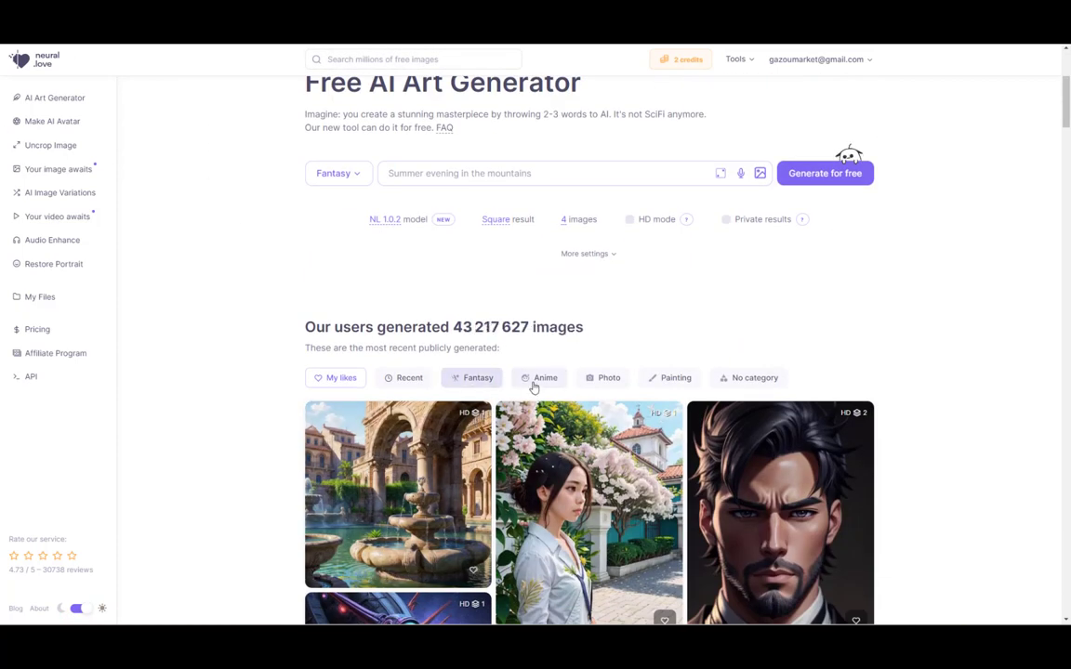
click(539, 380)
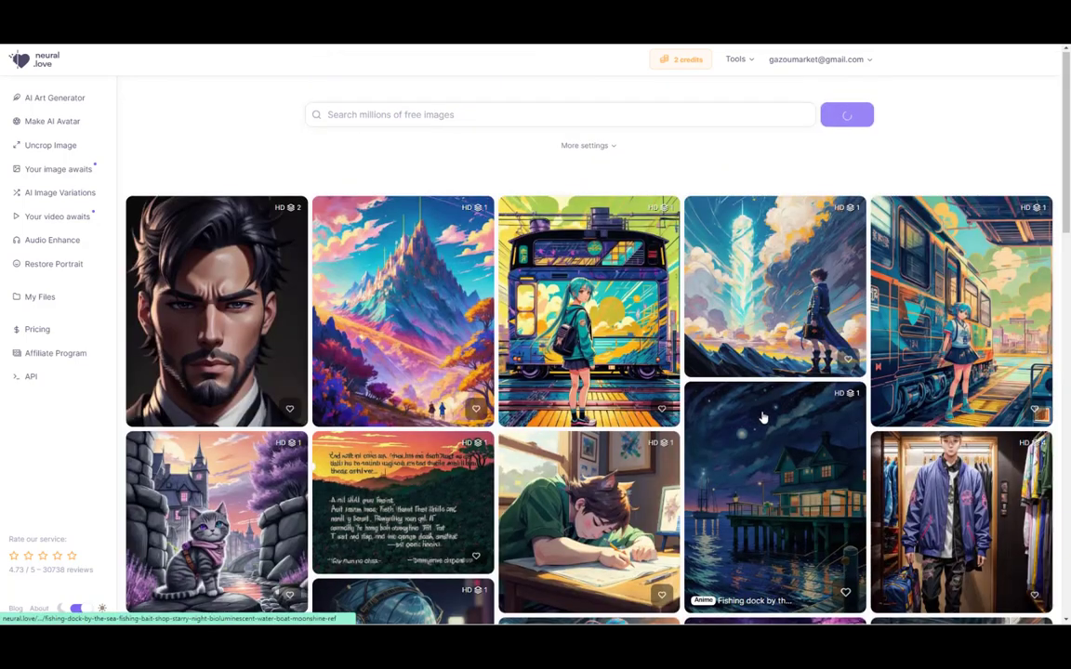
scroll(760, 418, down, 2)
scroll(762, 414, down, 1)
scroll(766, 404, down, 2)
scroll(766, 404, down, 2)
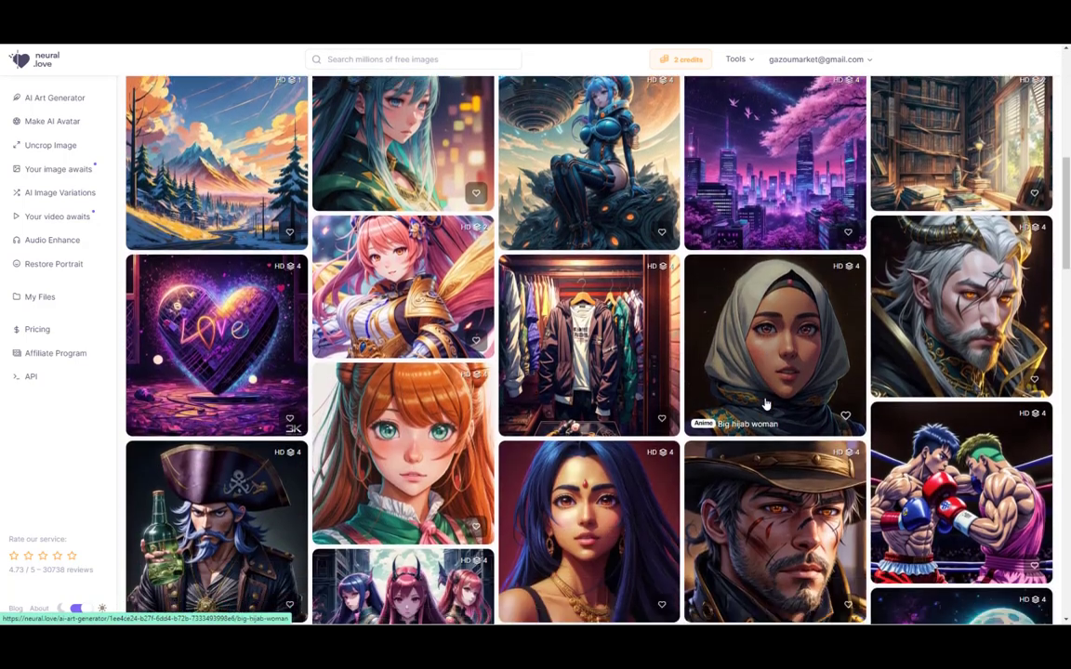
scroll(766, 403, down, 1)
scroll(766, 403, down, 4)
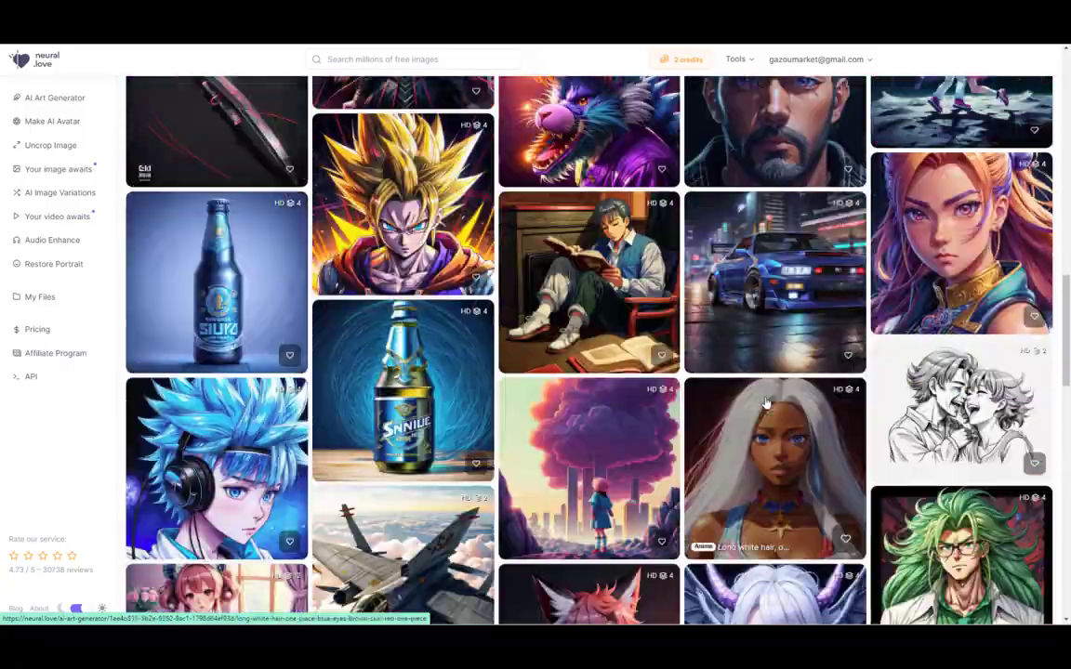
scroll(651, 381, down, 5)
scroll(476, 352, down, 5)
scroll(475, 349, down, 5)
scroll(475, 350, down, 5)
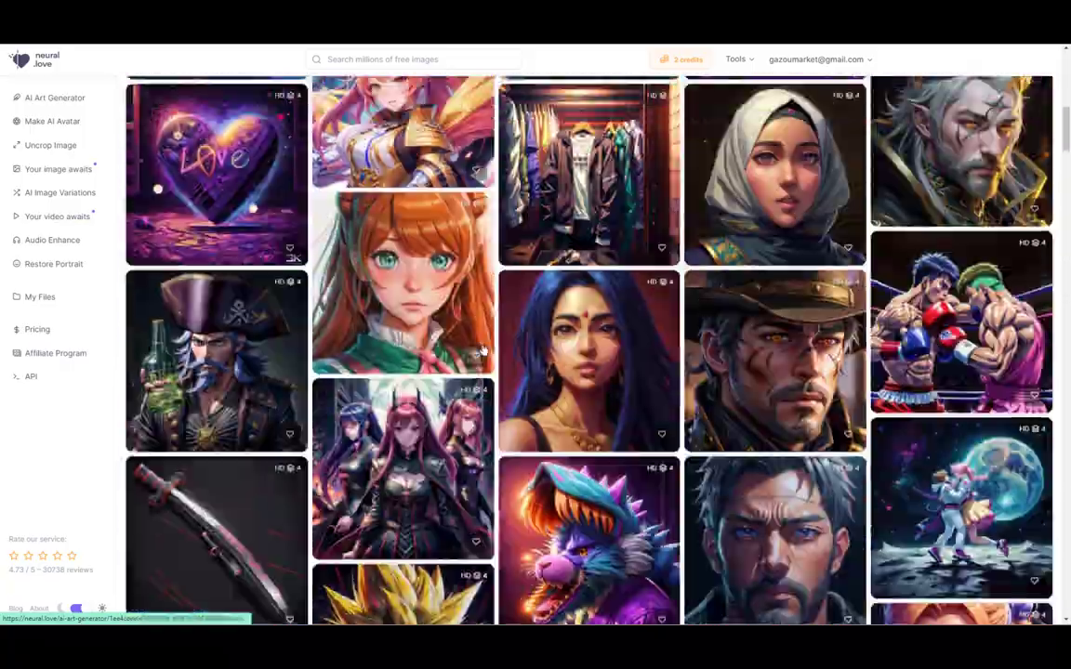
Go back home and browse the public Photo category images
key(alt+Left)
key(alt+Left)
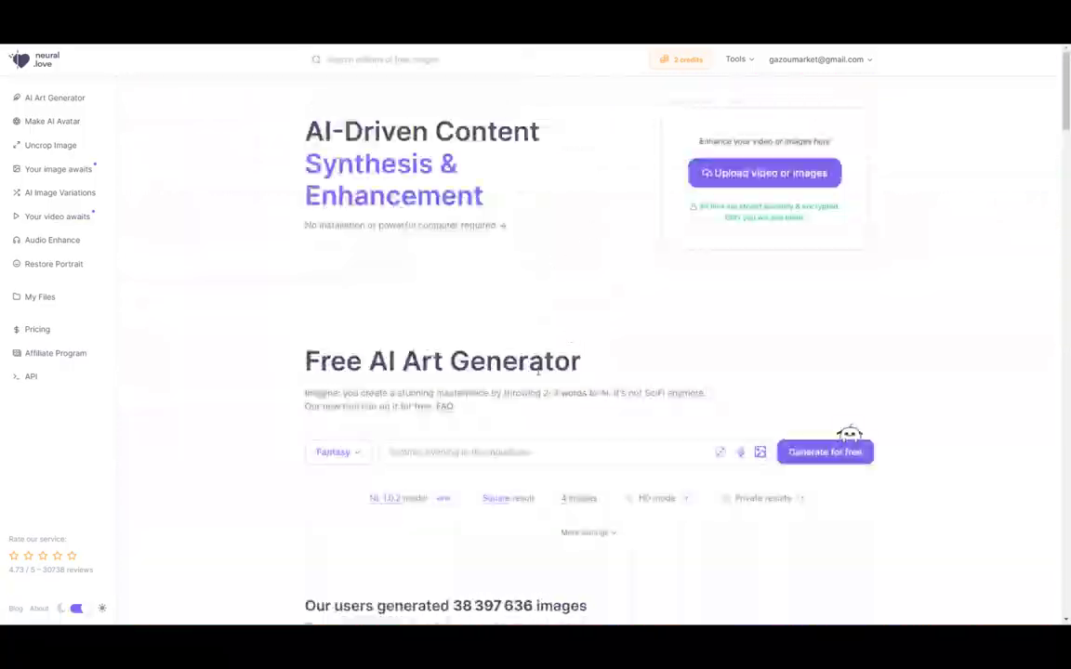
scroll(651, 382, down, 4)
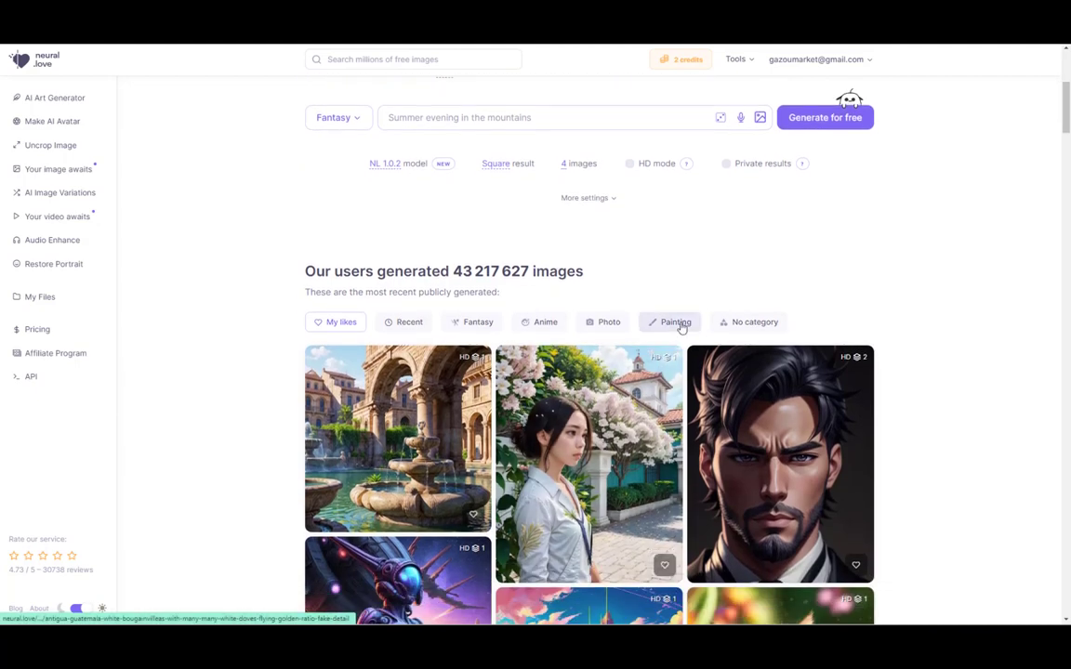
click(600, 324)
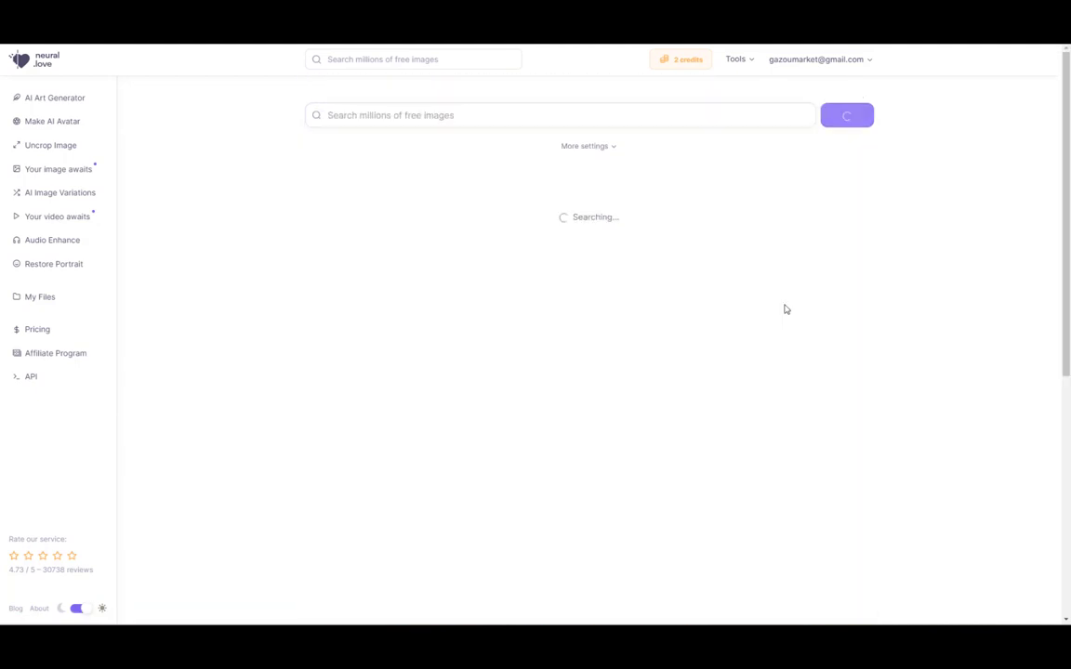
scroll(720, 395, down, 3)
scroll(721, 395, down, 3)
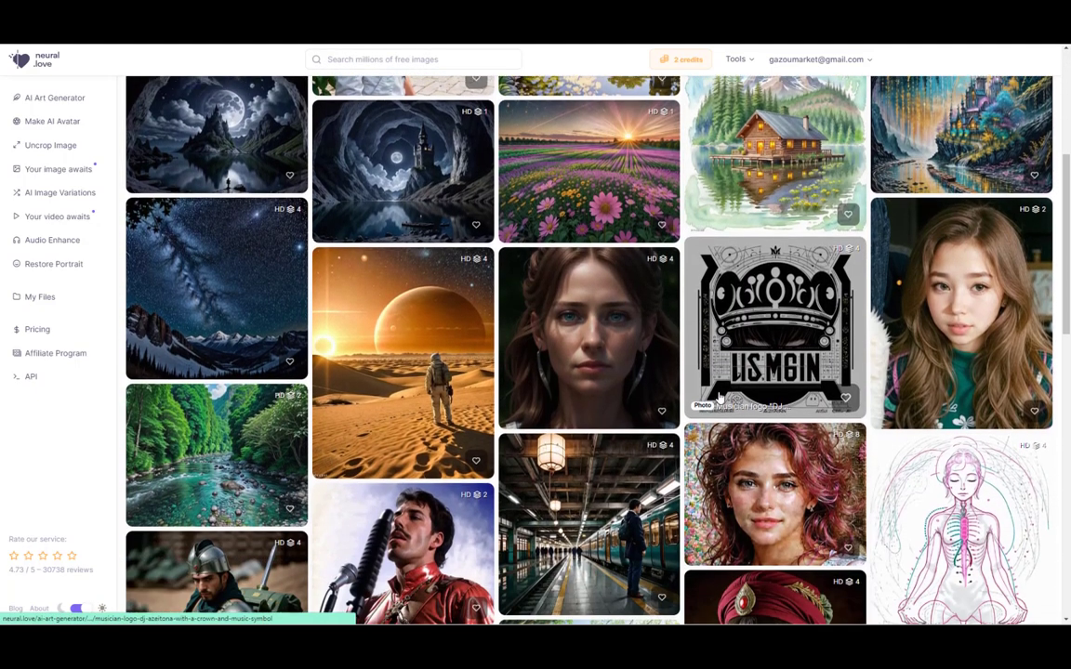
scroll(719, 398, down, 2)
scroll(718, 397, down, 1)
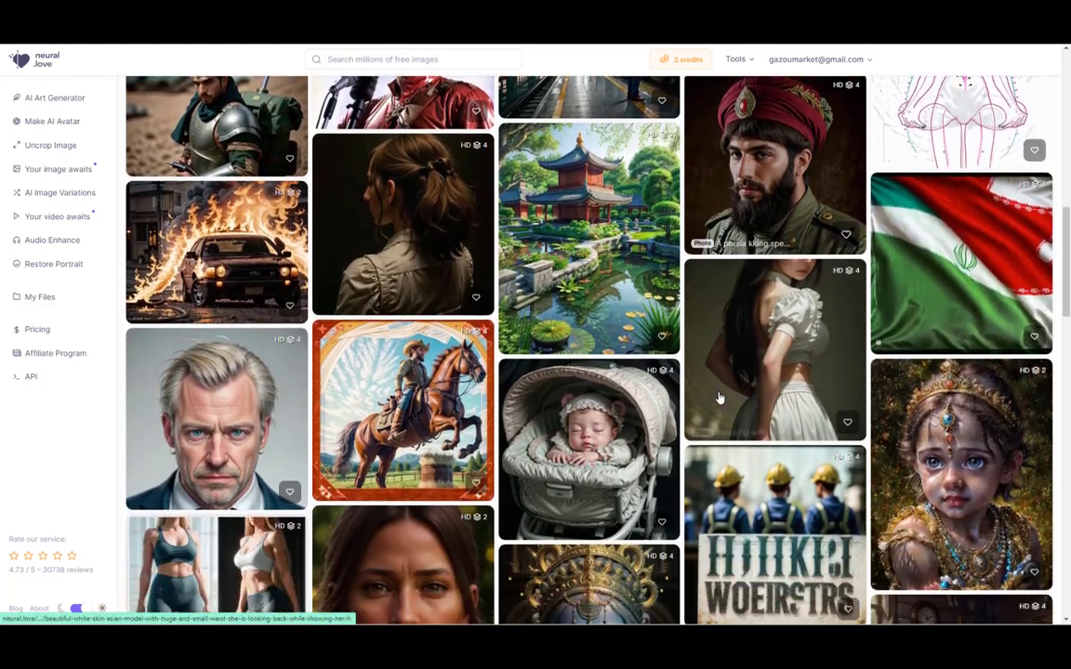
Translate the home page into French, then cancel an upload from the computer
key(alt+Left)
key(alt+Left)
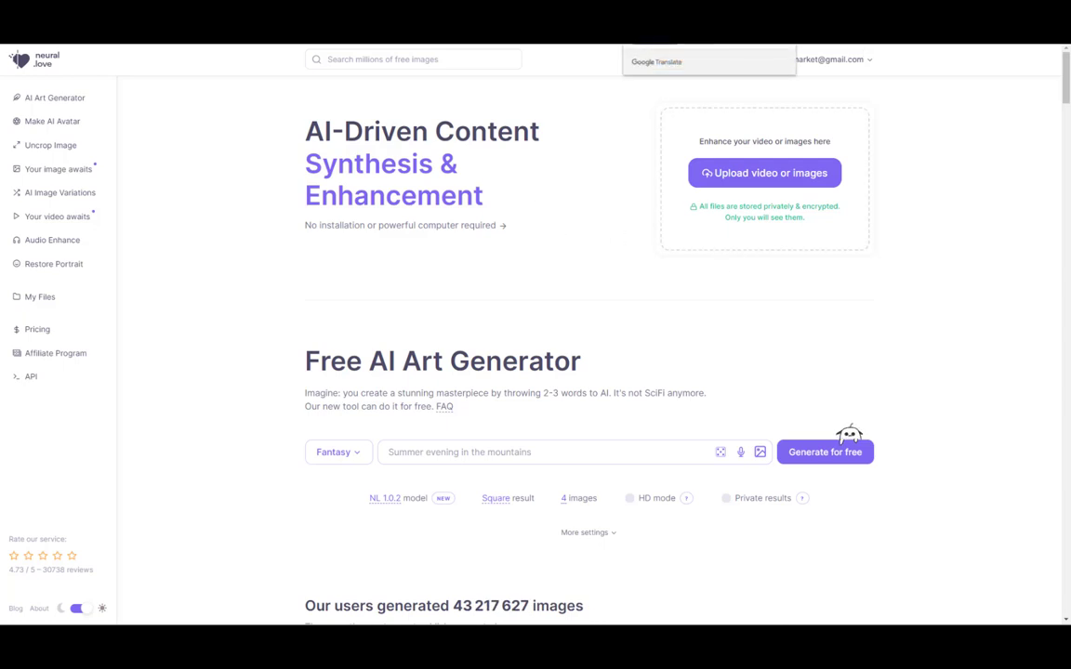
click(703, 44)
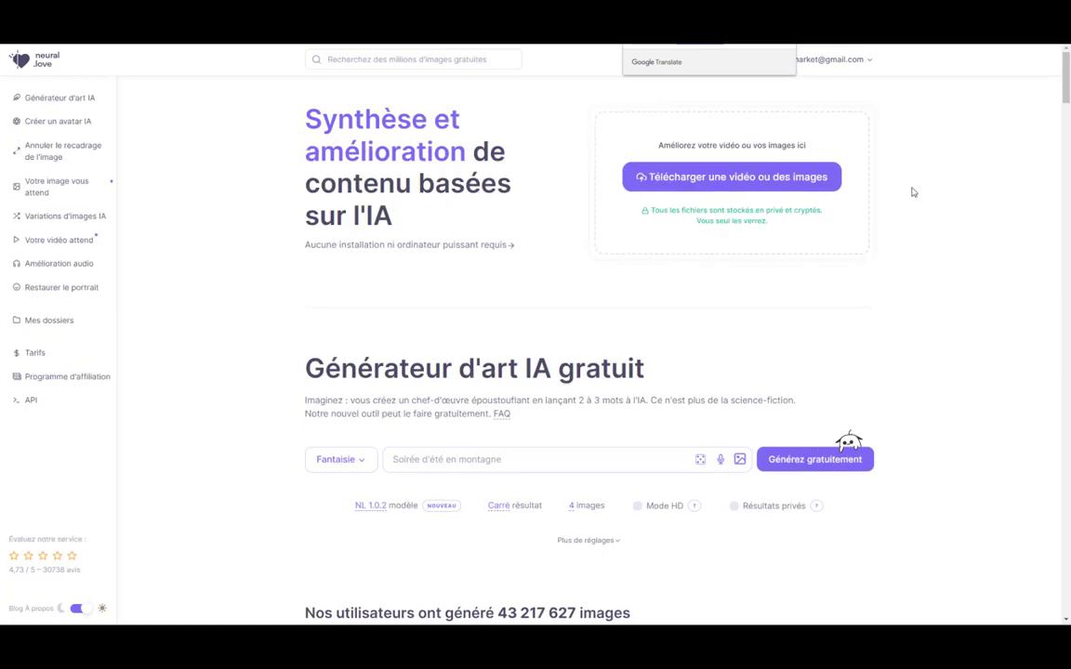
click(661, 178)
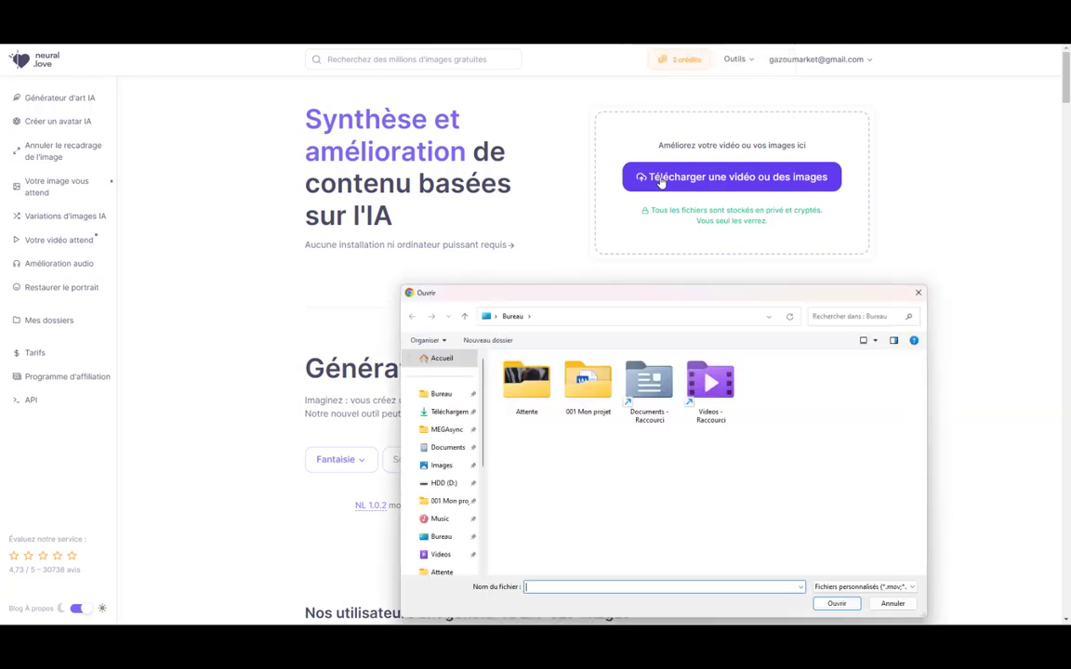
key(Escape)
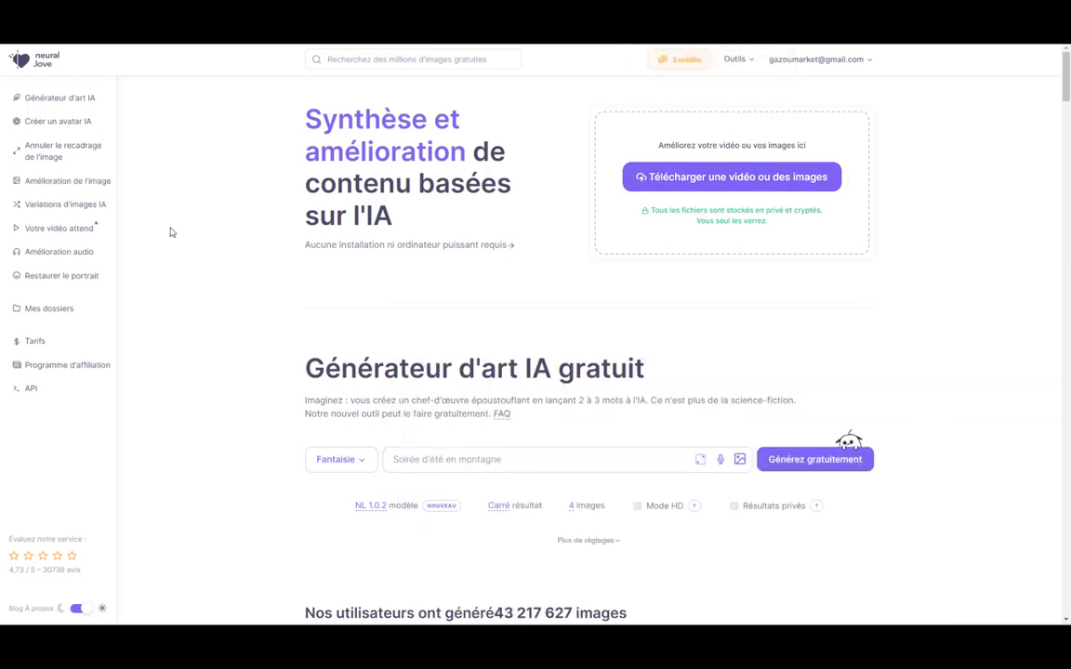
Look through the saved files list, then go to the free AI art generator
click(33, 311)
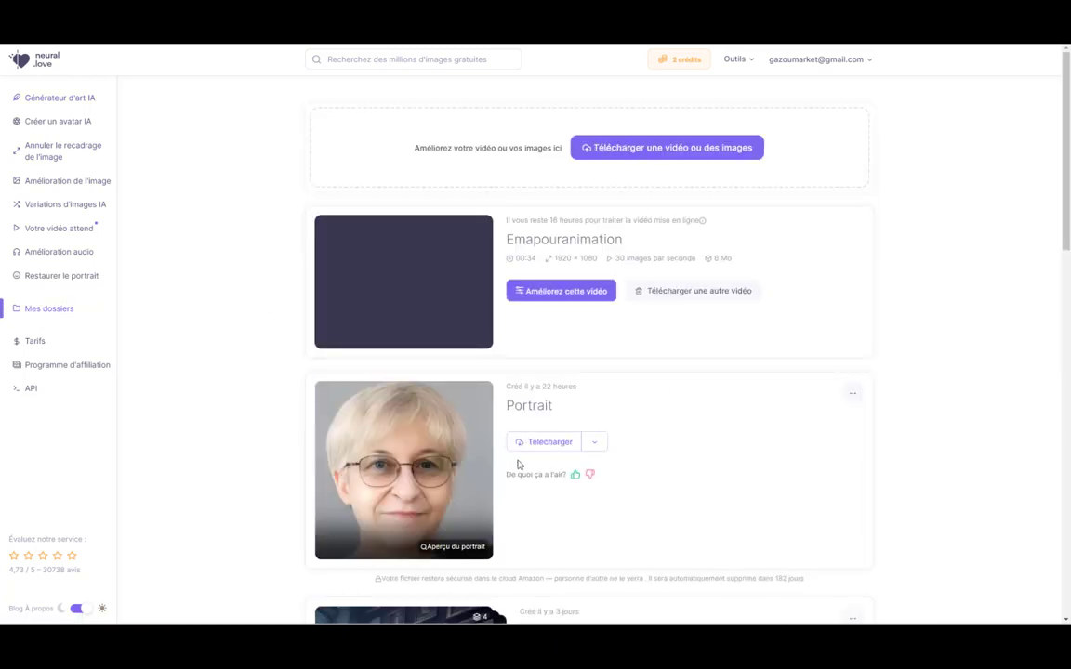
scroll(661, 411, down, 2)
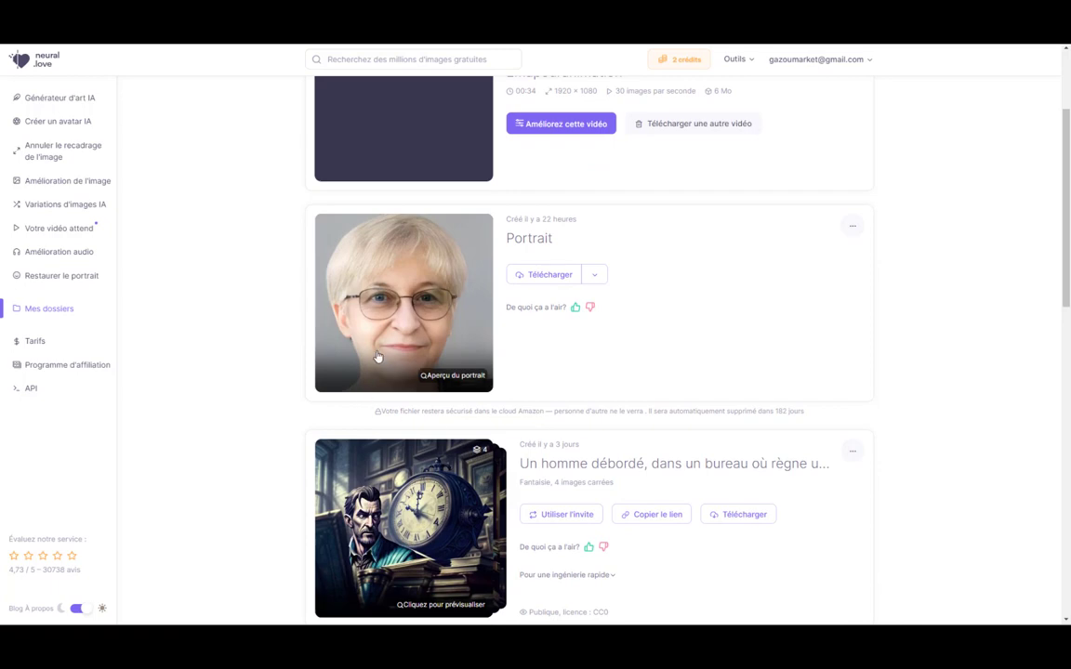
scroll(729, 273, up, 1)
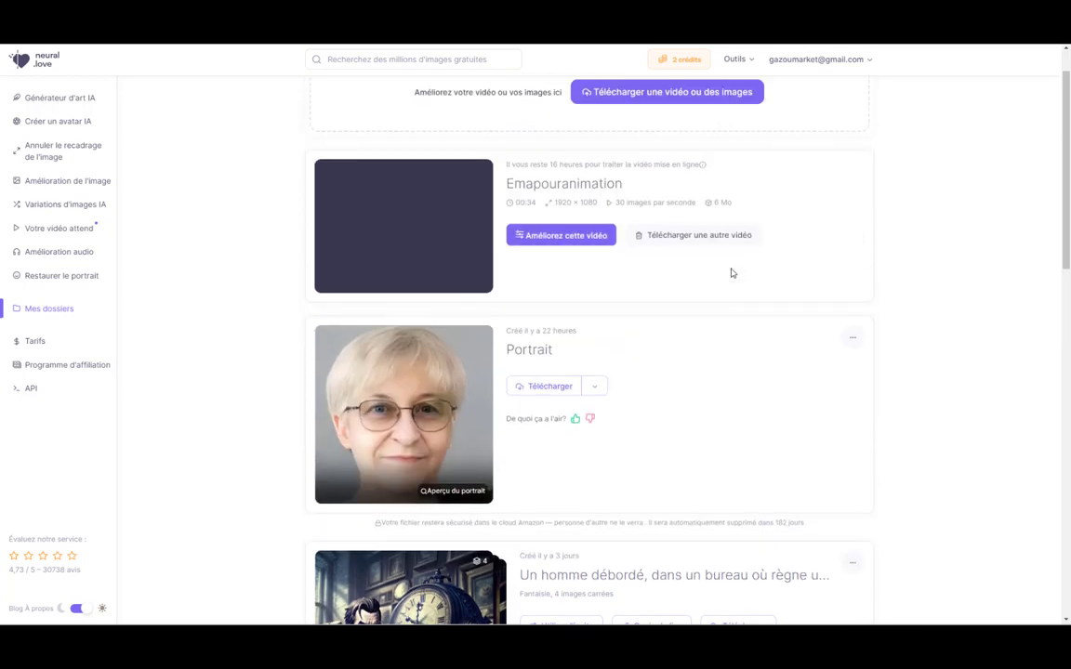
click(517, 247)
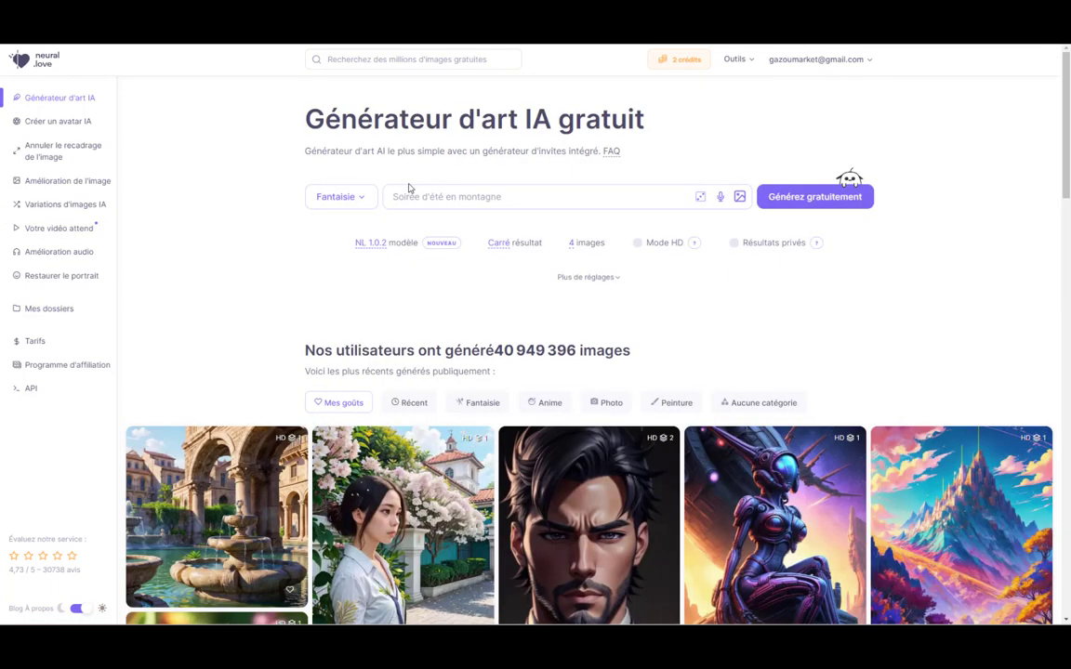
Show the extra generator settings: Steps 30, guidance 7.5 and the DDIM sampler
click(415, 196)
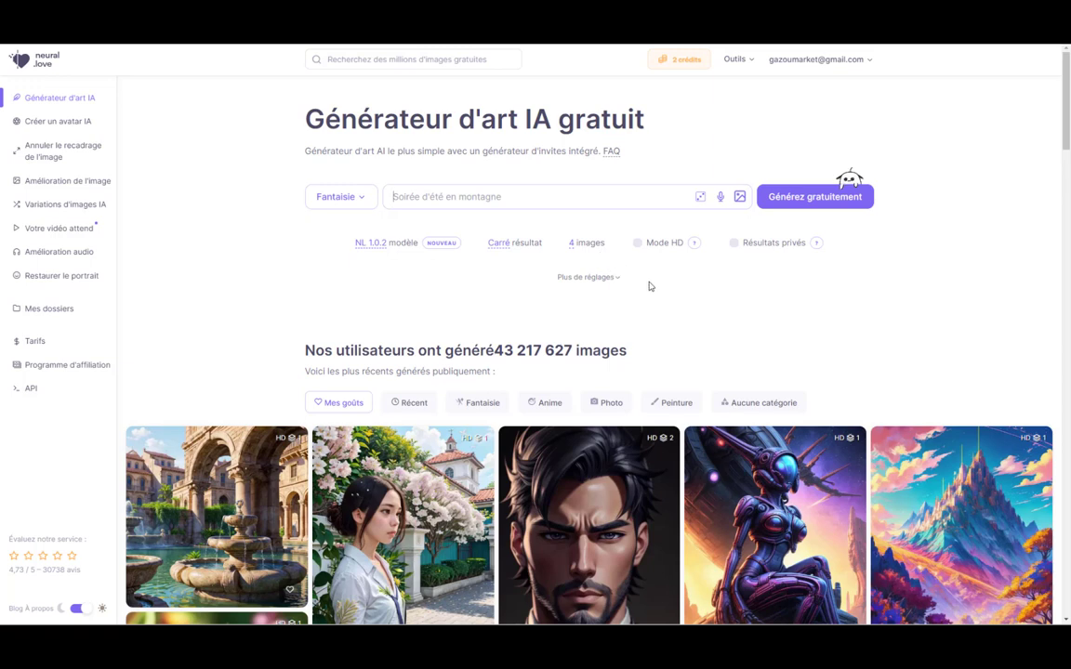
click(616, 278)
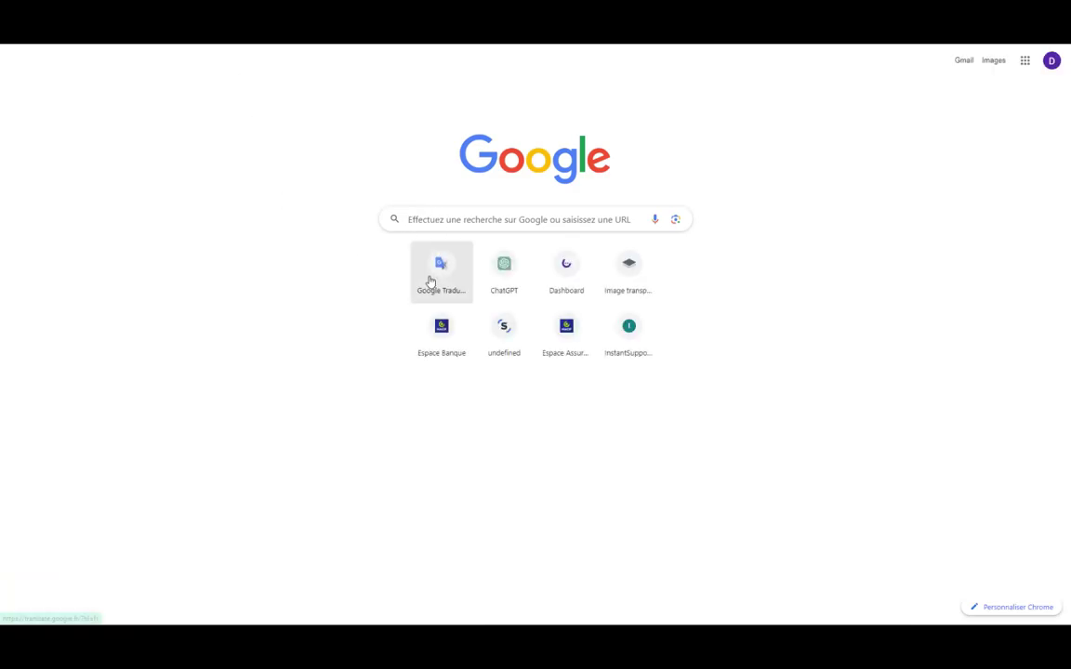
Paste the translated prompt 'little children going back to school' into the prompt field
click(440, 267)
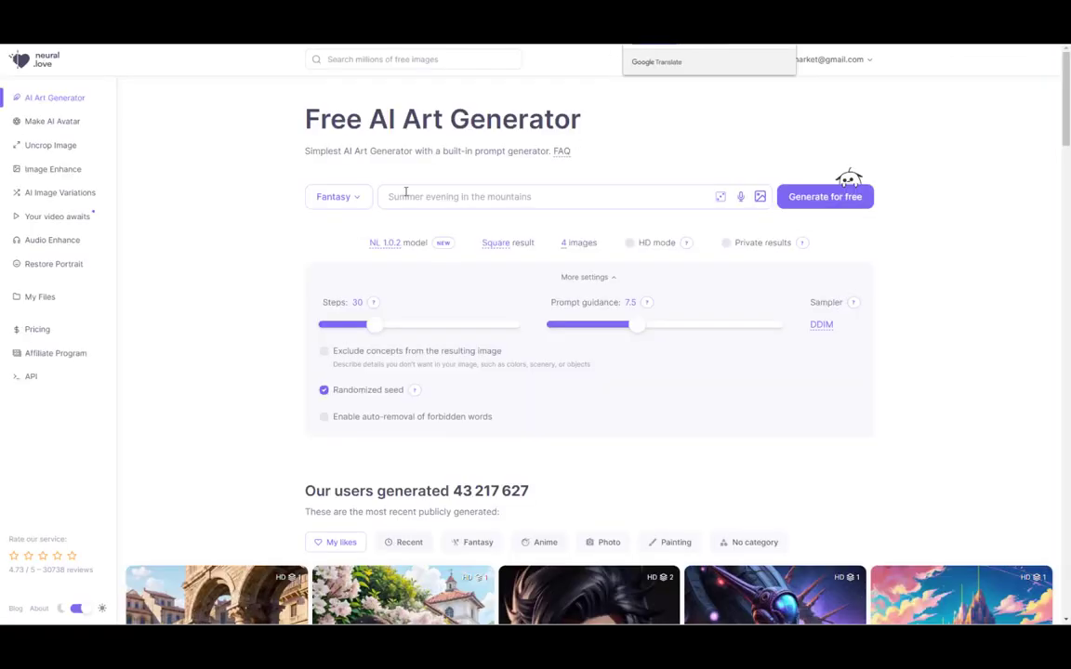
right_click(406, 194)
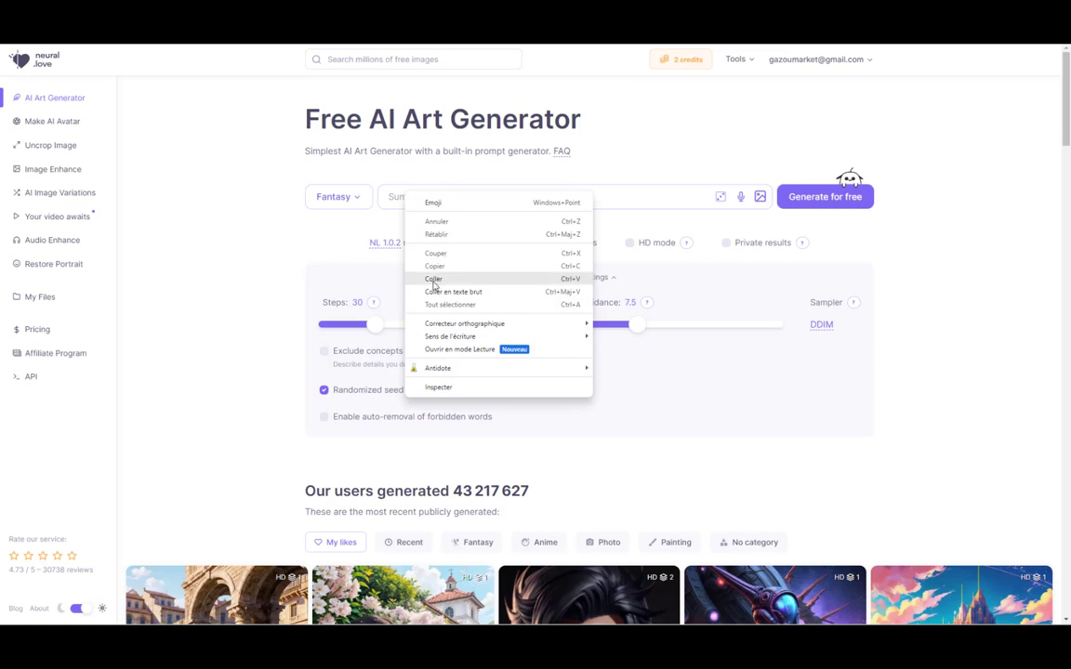
click(392, 252)
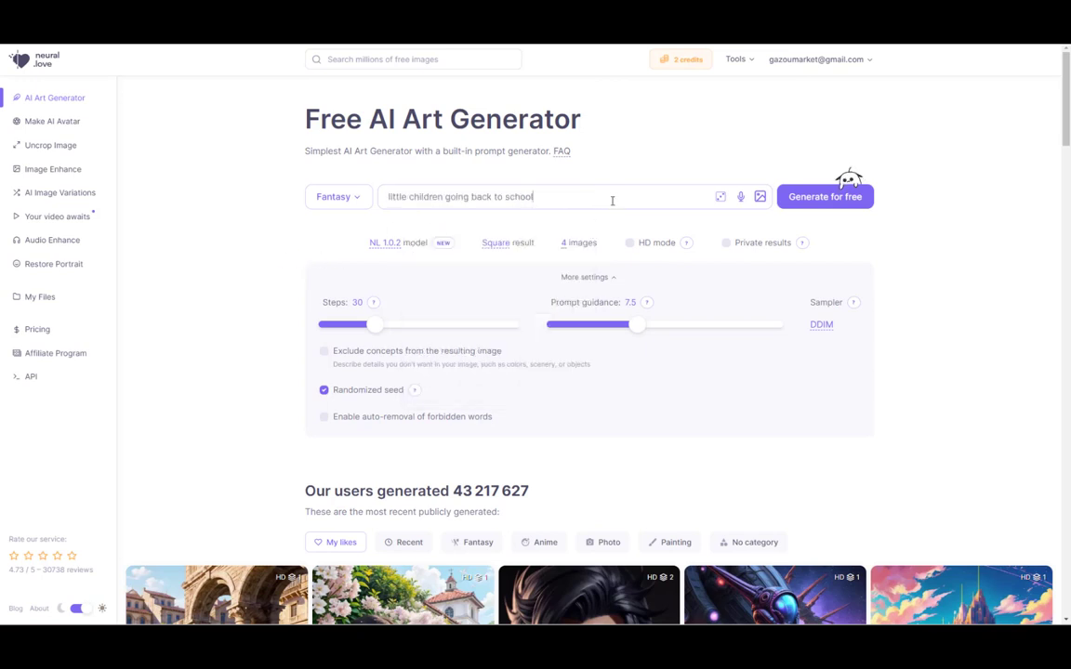
Generate four Anime images, accepting auto-removal of the forbidden word
click(841, 193)
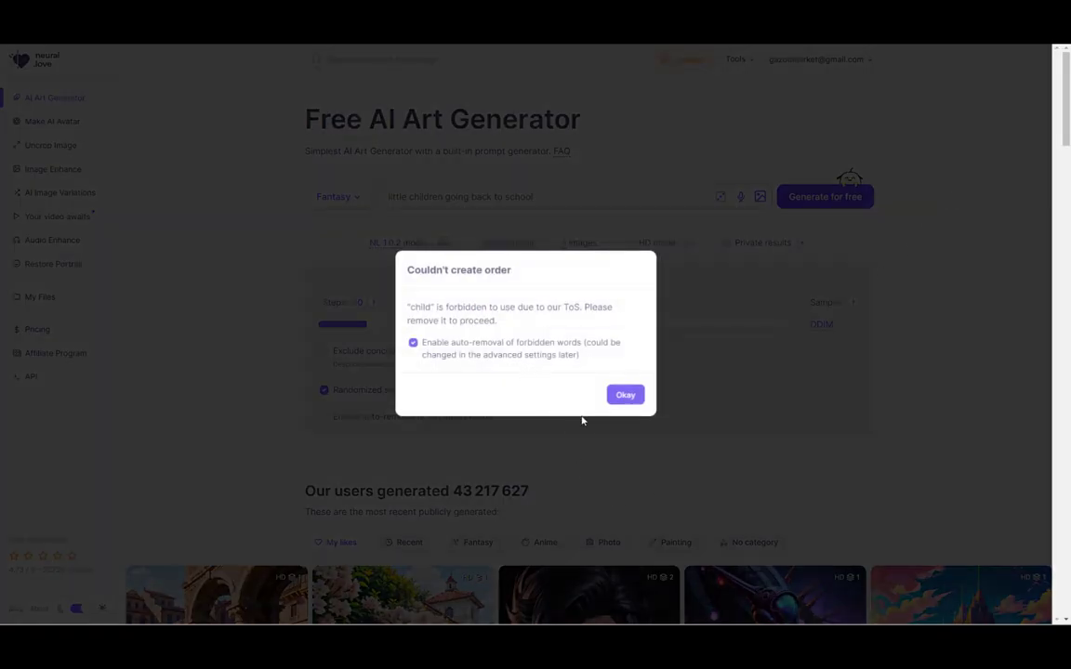
click(737, 399)
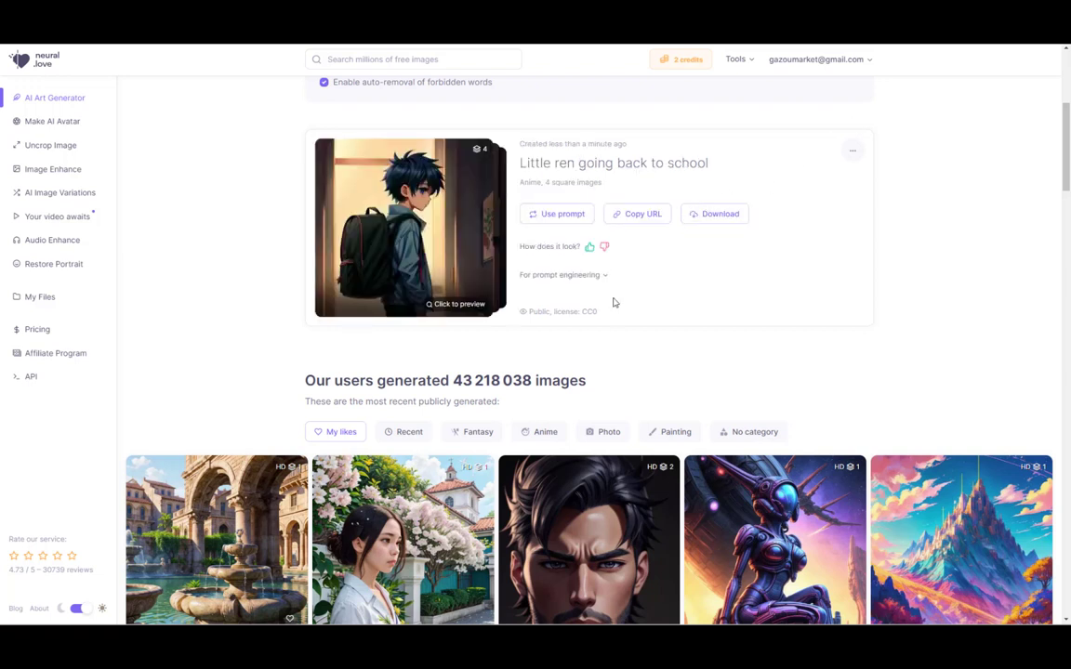
Preview the four generated images one by one, then open the set's own page
click(462, 307)
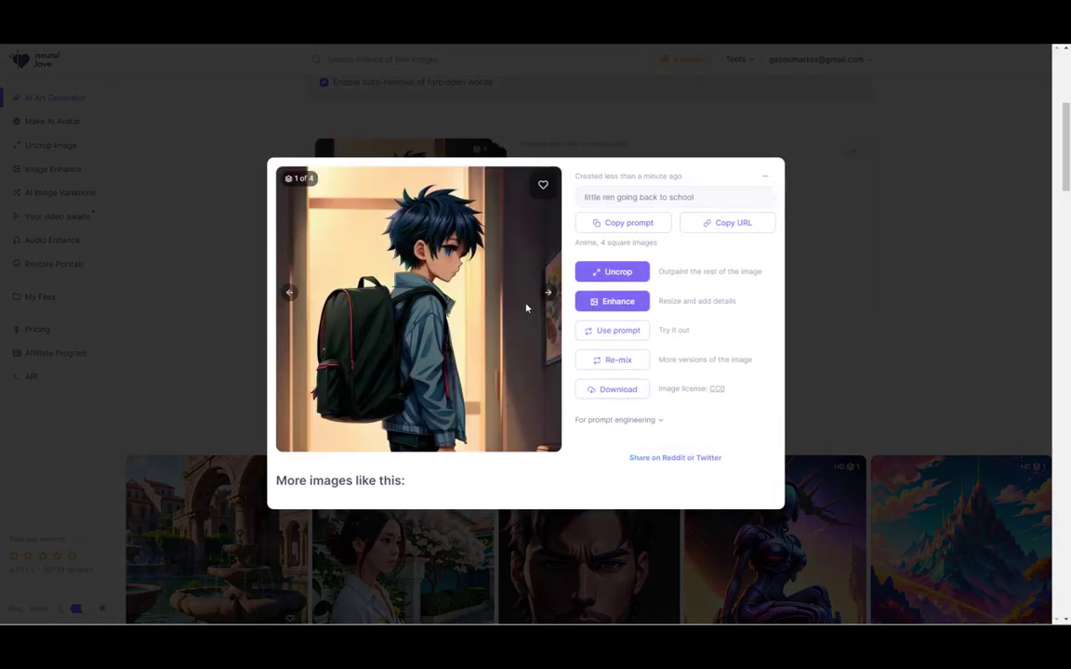
click(548, 294)
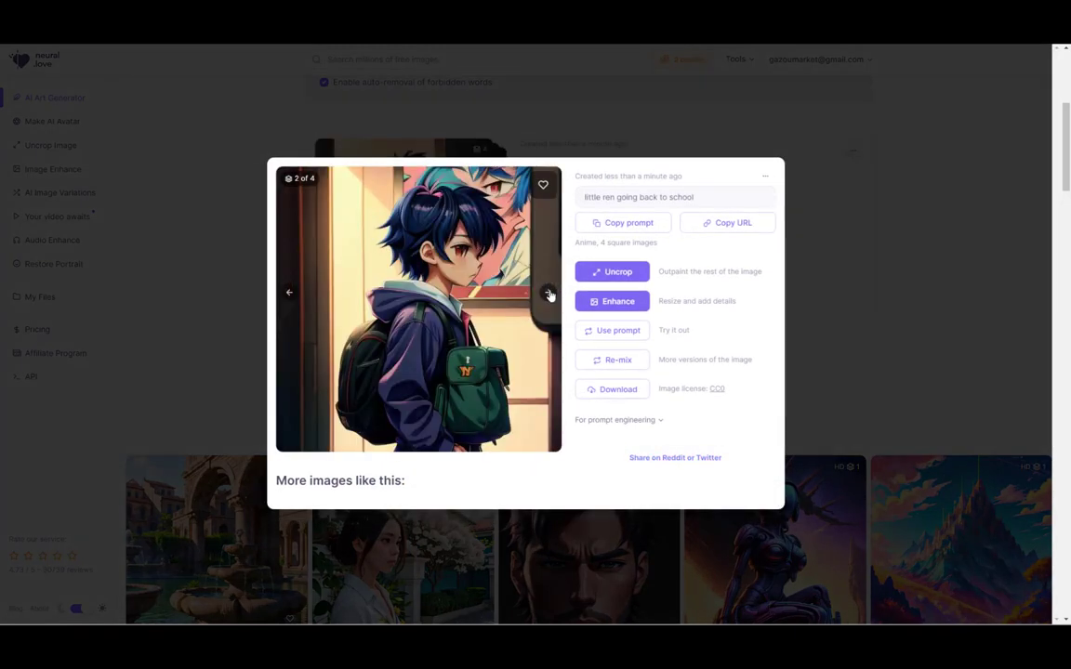
click(549, 295)
click(550, 295)
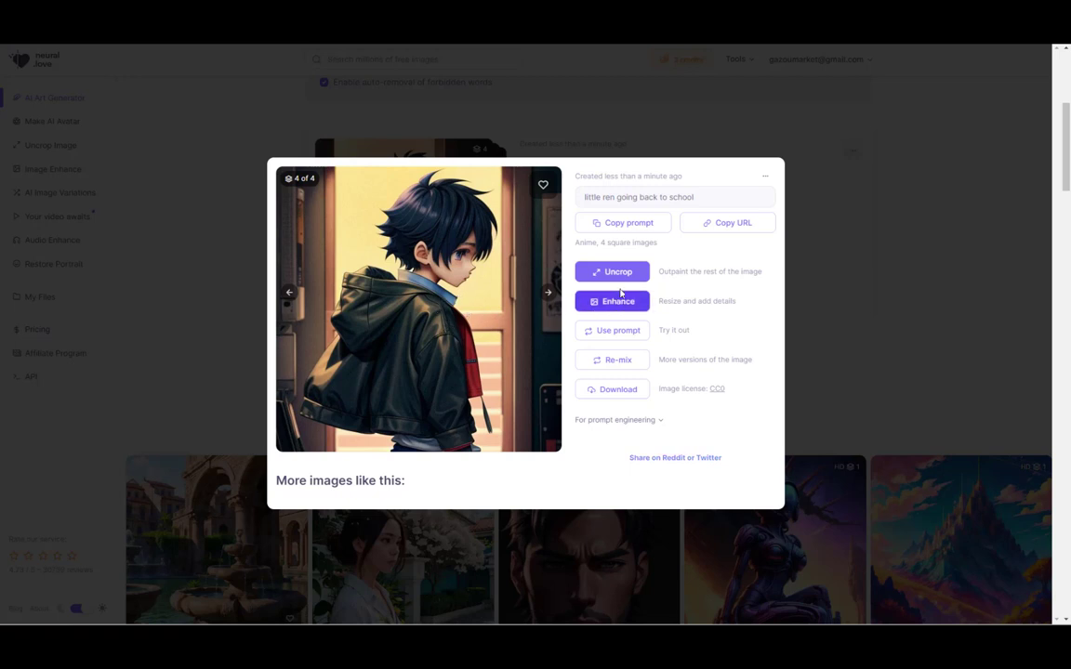
click(701, 226)
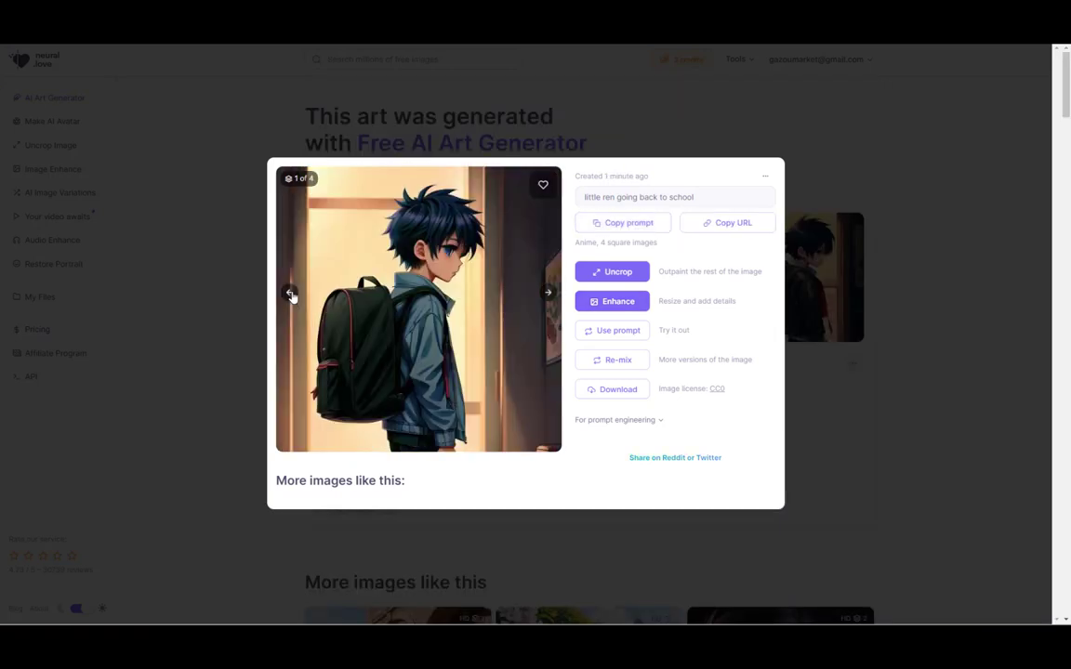
Step back to image 1, then download image 2 of the set
click(290, 294)
click(290, 293)
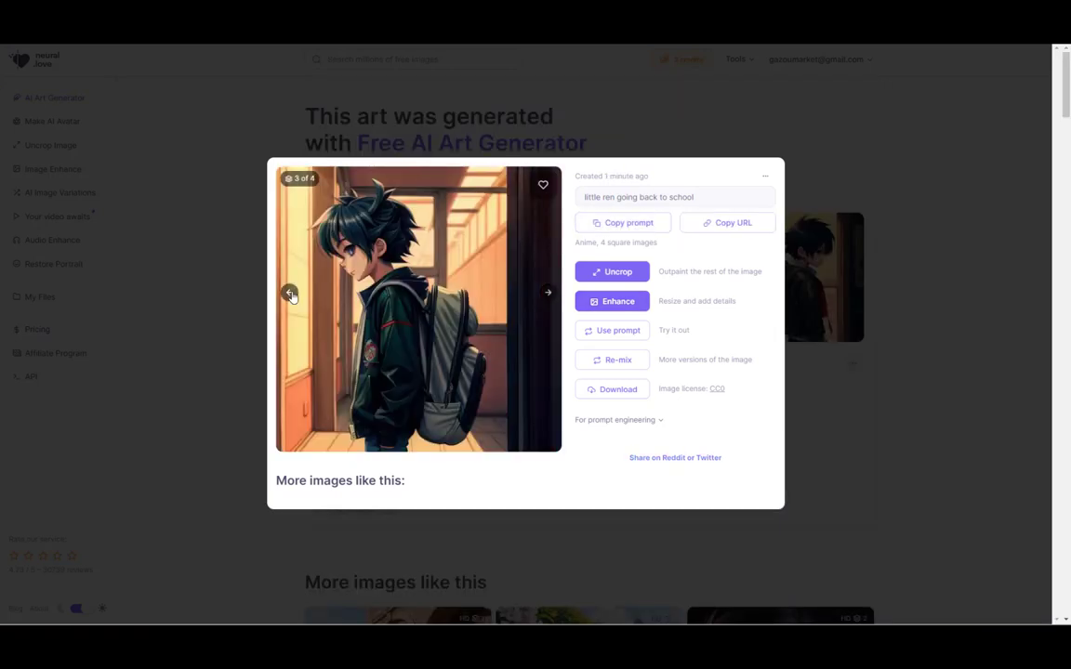
click(290, 294)
click(290, 294)
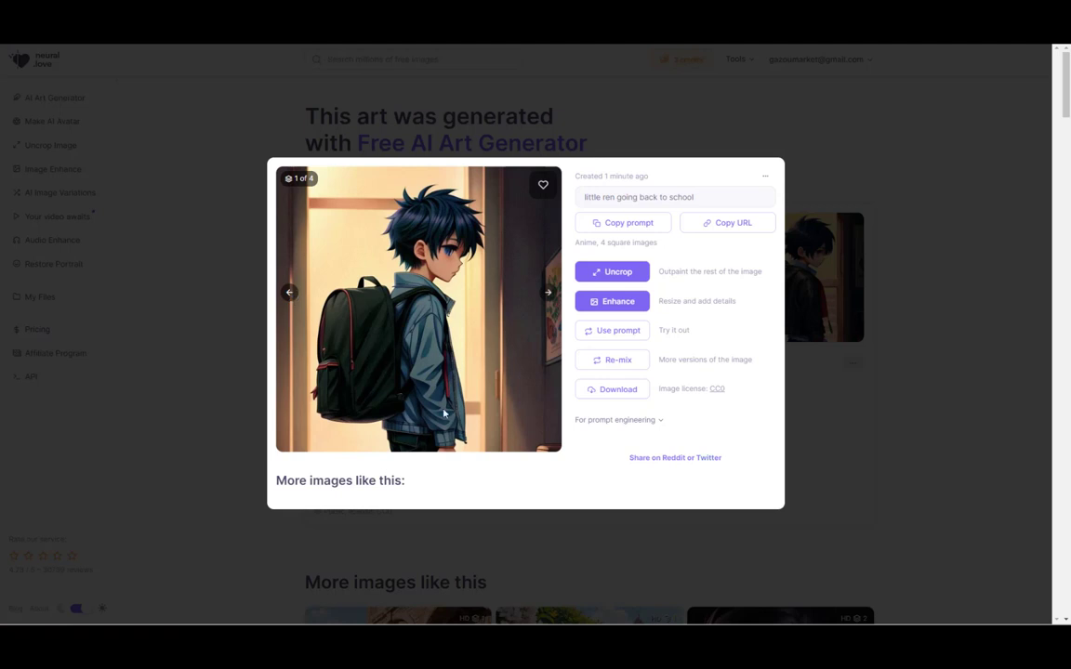
key(Right)
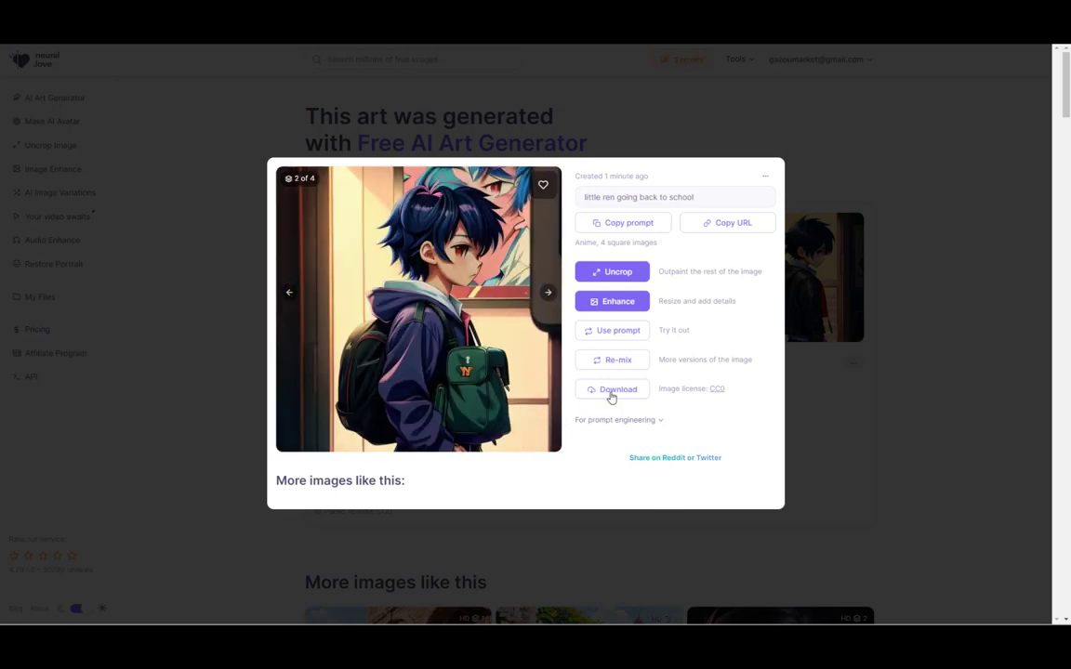
click(620, 399)
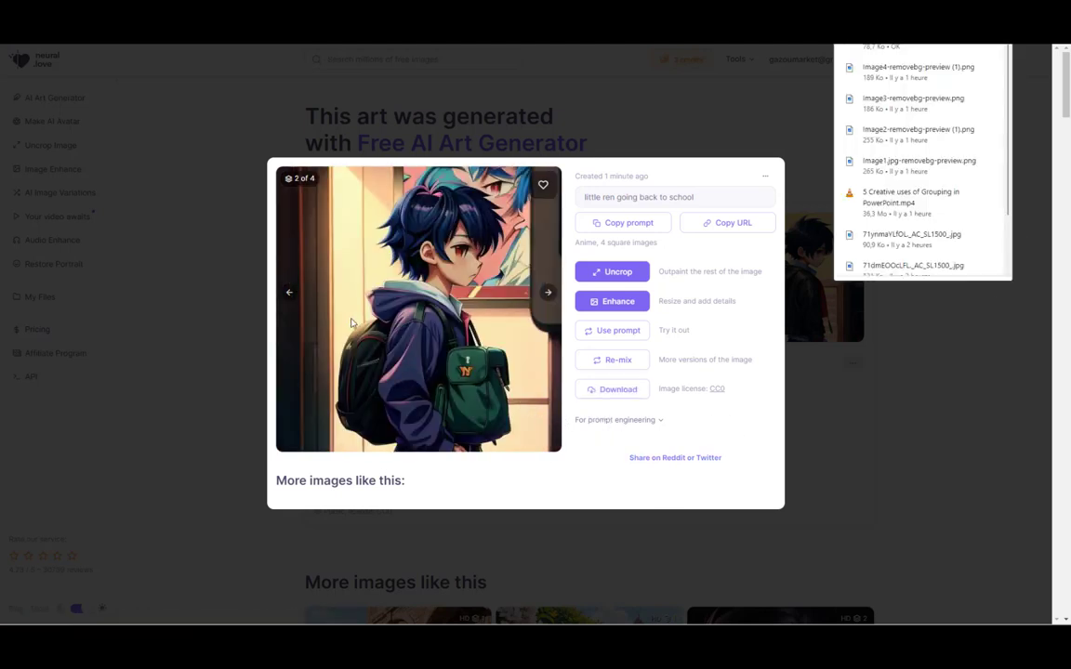
Download images 3, 4 and 1, then open the downloaded picture to check it
click(548, 293)
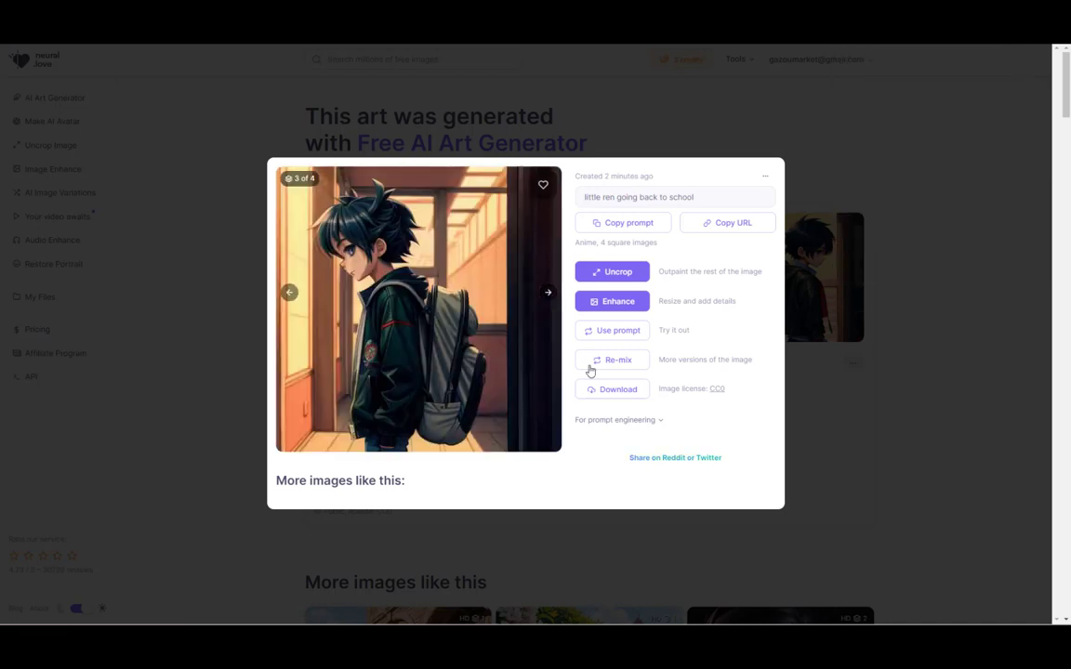
click(623, 392)
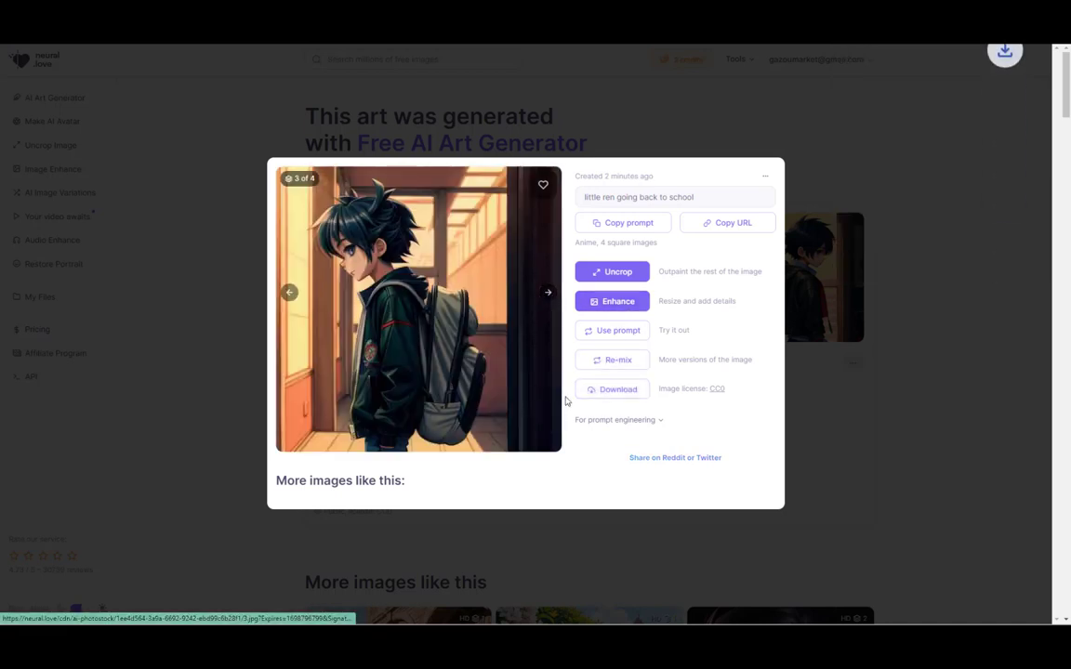
click(549, 295)
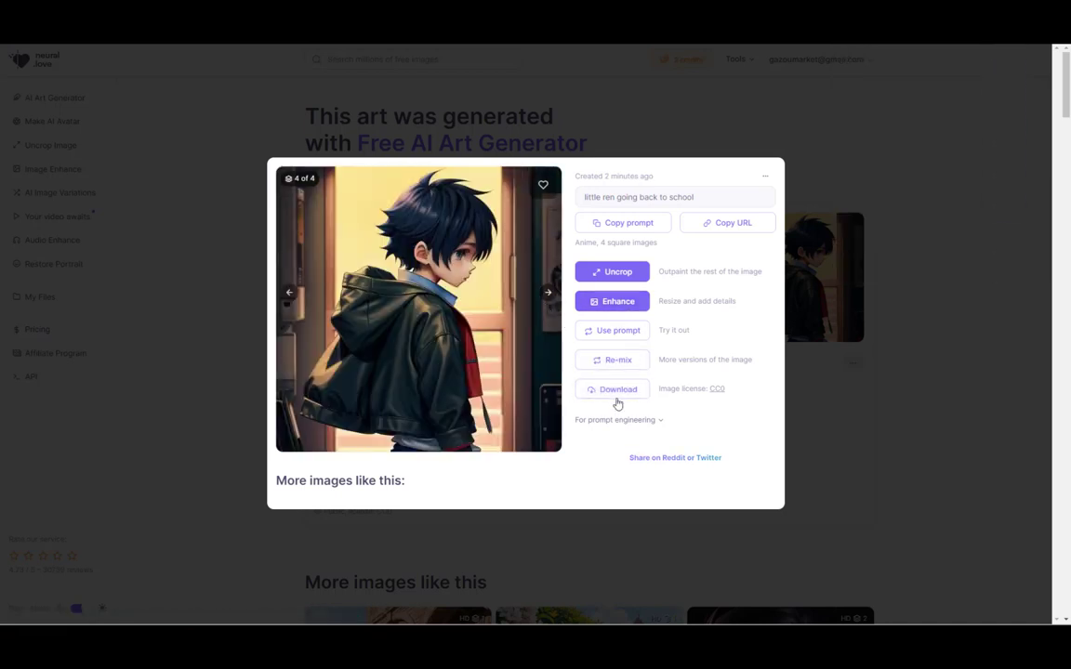
click(710, 456)
click(549, 294)
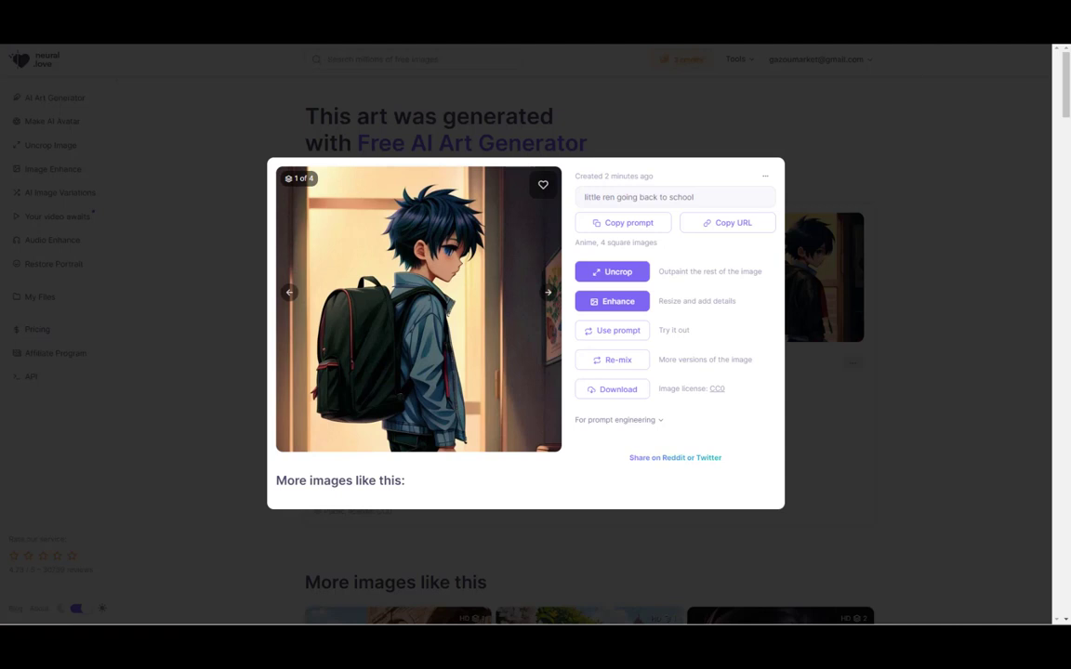
click(886, 44)
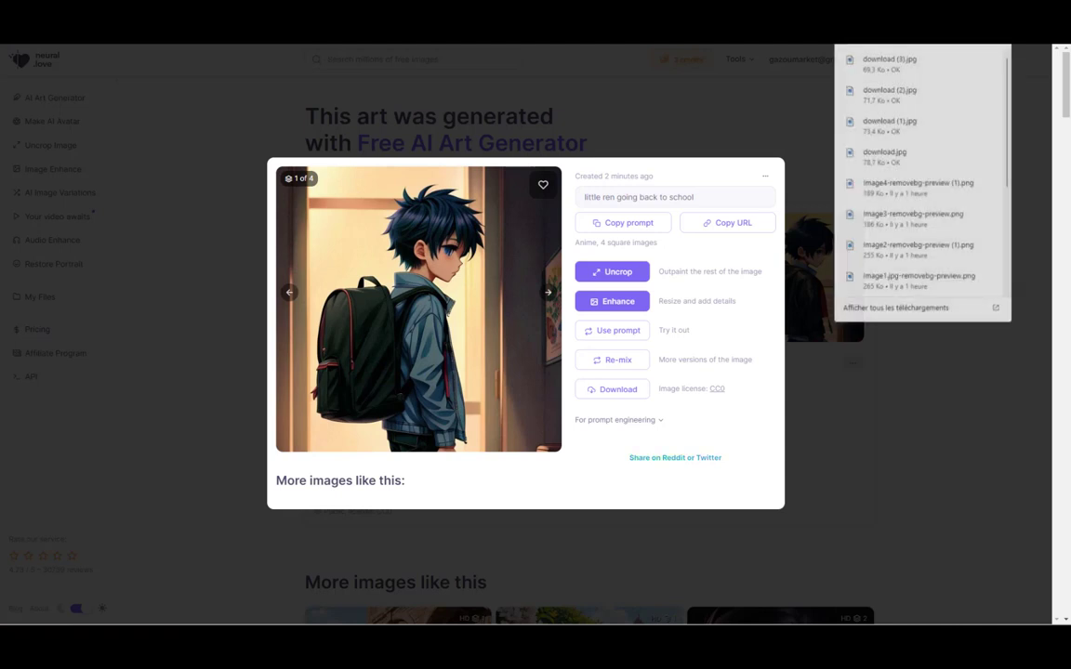
click(873, 61)
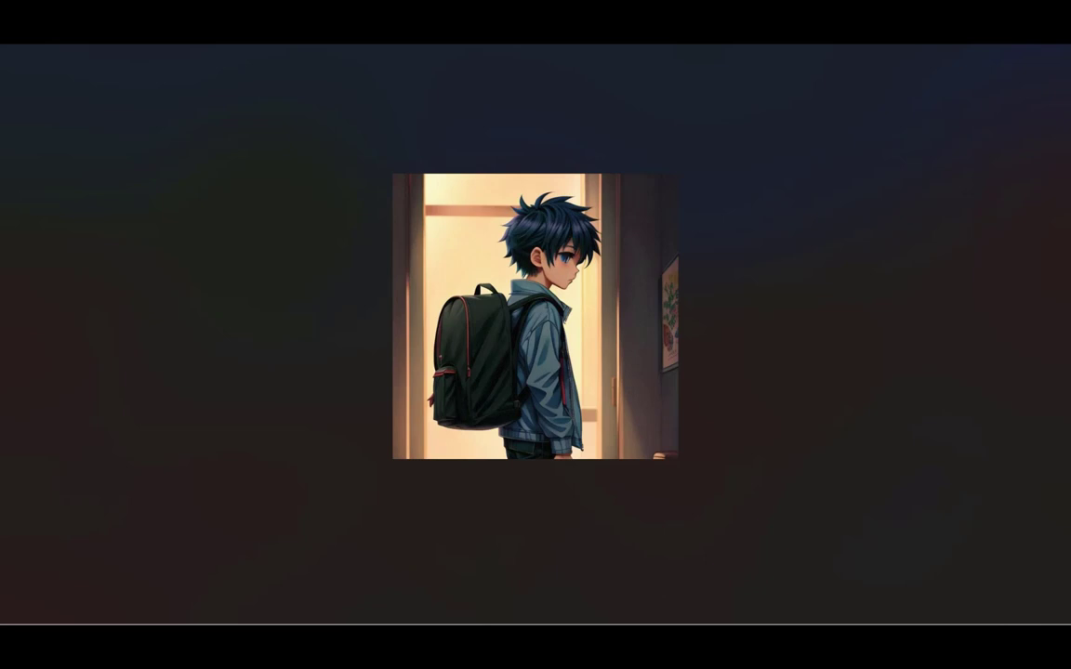
Close the image viewer and the preview to show all four thumbnails
key(alt+F4)
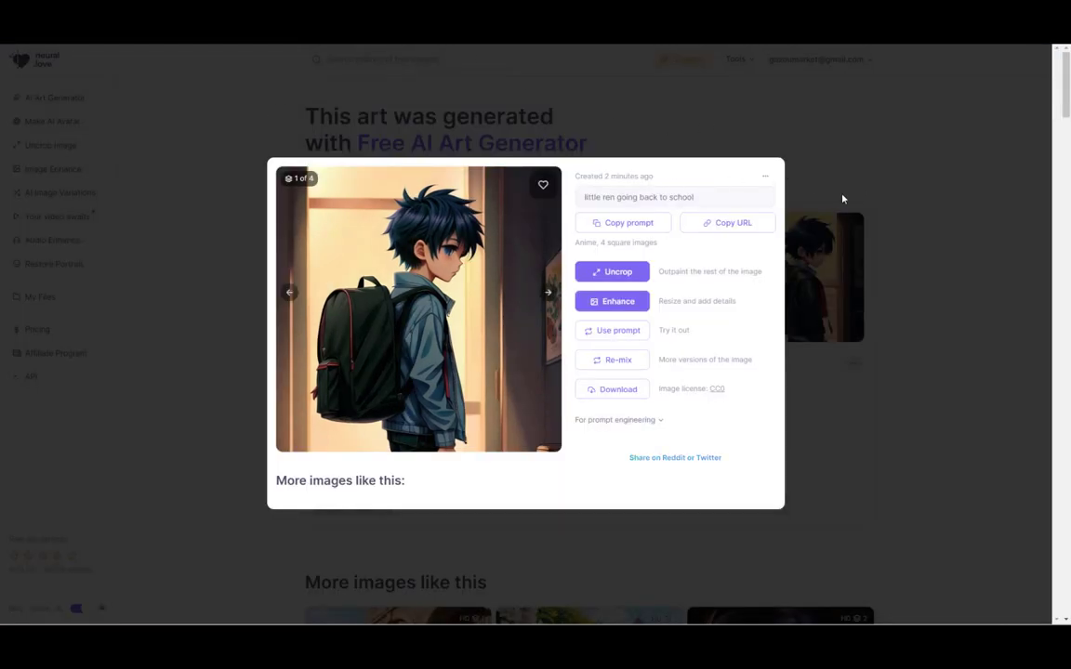
click(982, 218)
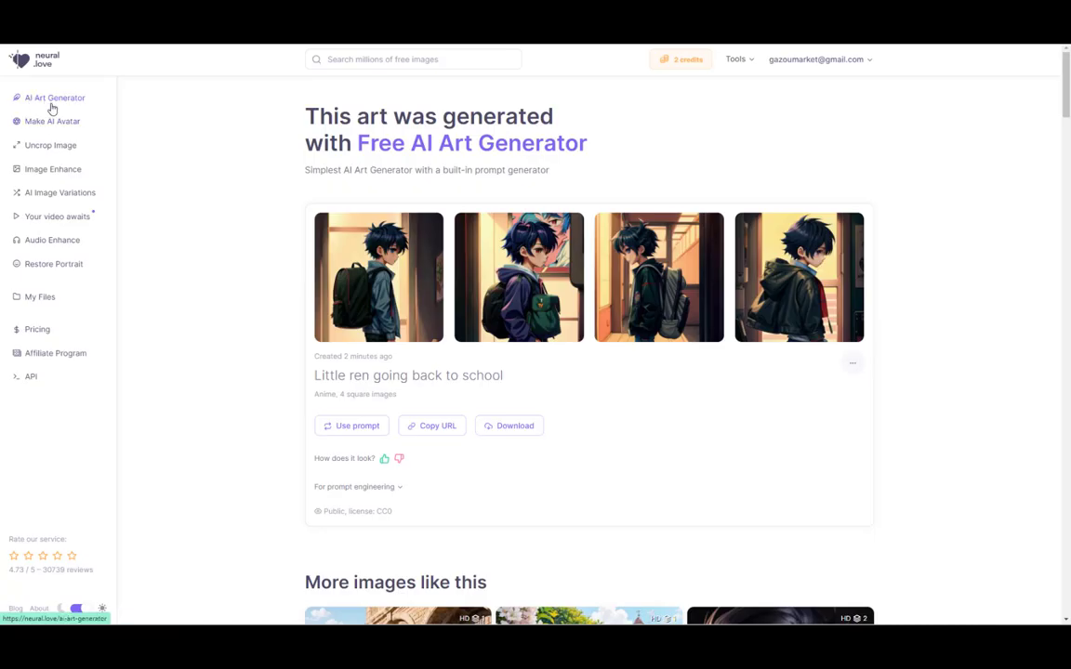
Return to the art generator and open the public 'Scenic place on Earth with the sun' image
click(53, 98)
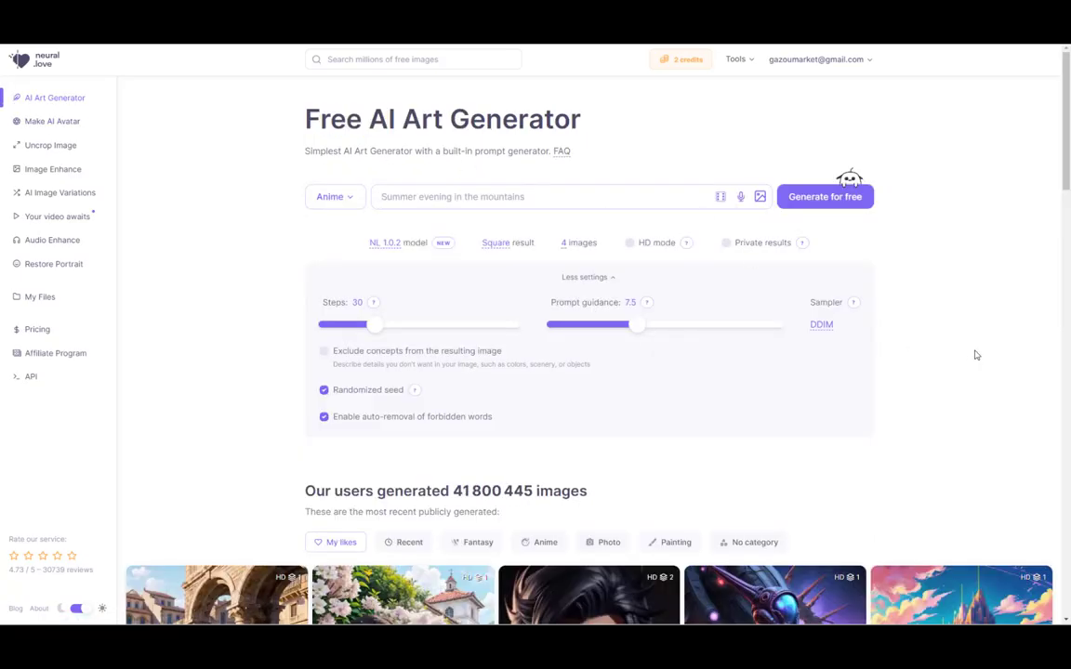
scroll(650, 480, down, 1)
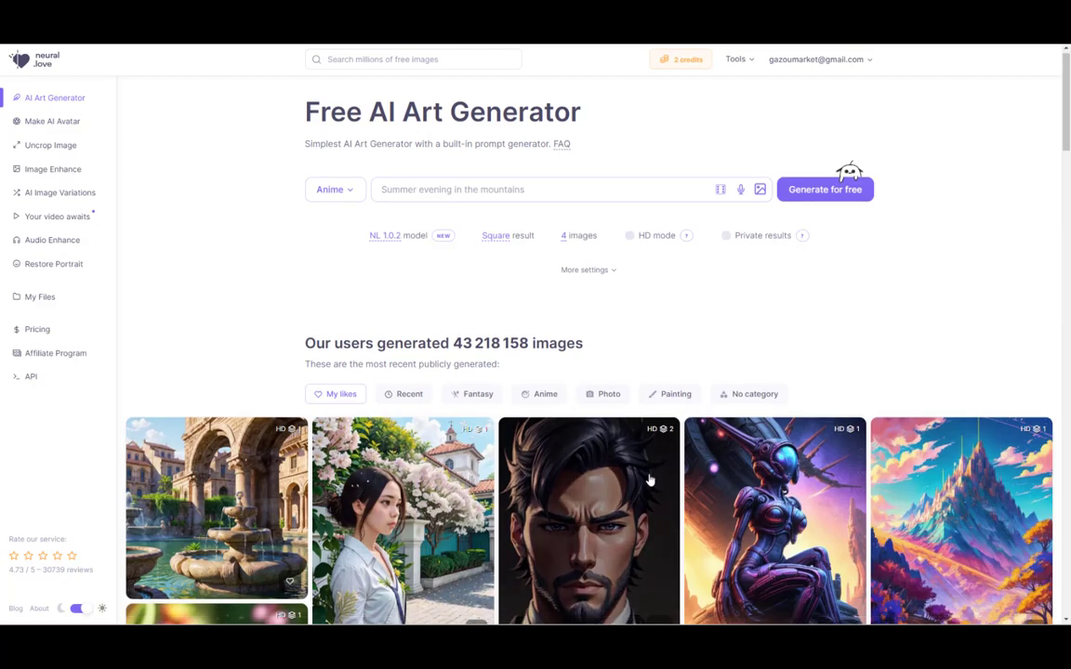
scroll(650, 480, down, 4)
scroll(641, 455, down, 4)
scroll(632, 427, down, 2)
scroll(619, 391, down, 3)
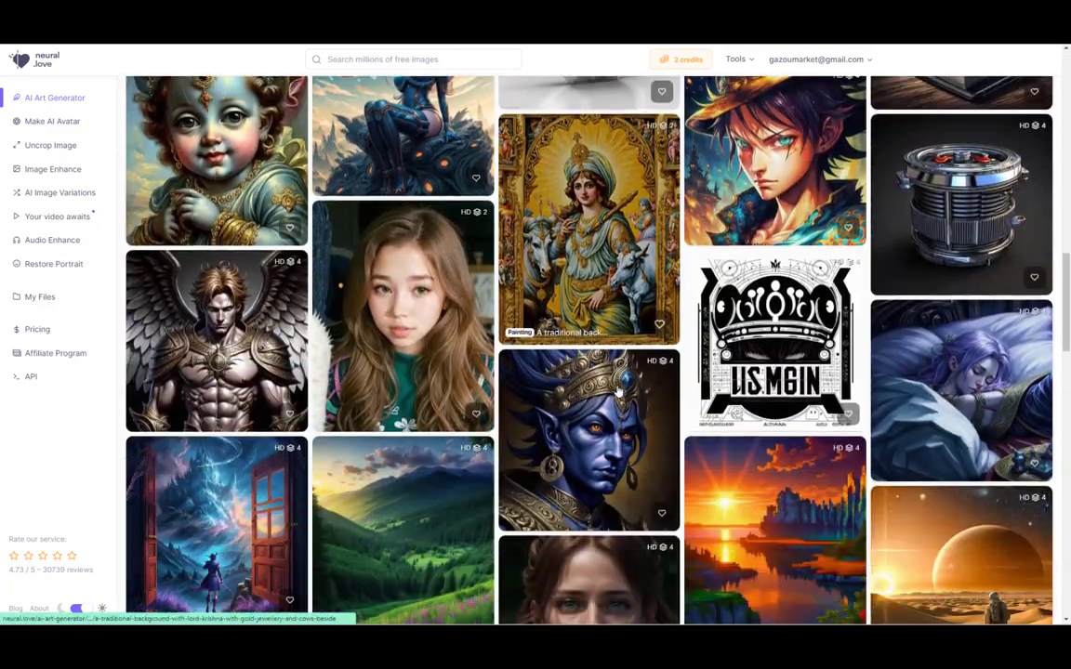
scroll(619, 391, down, 1)
scroll(627, 318, down, 2)
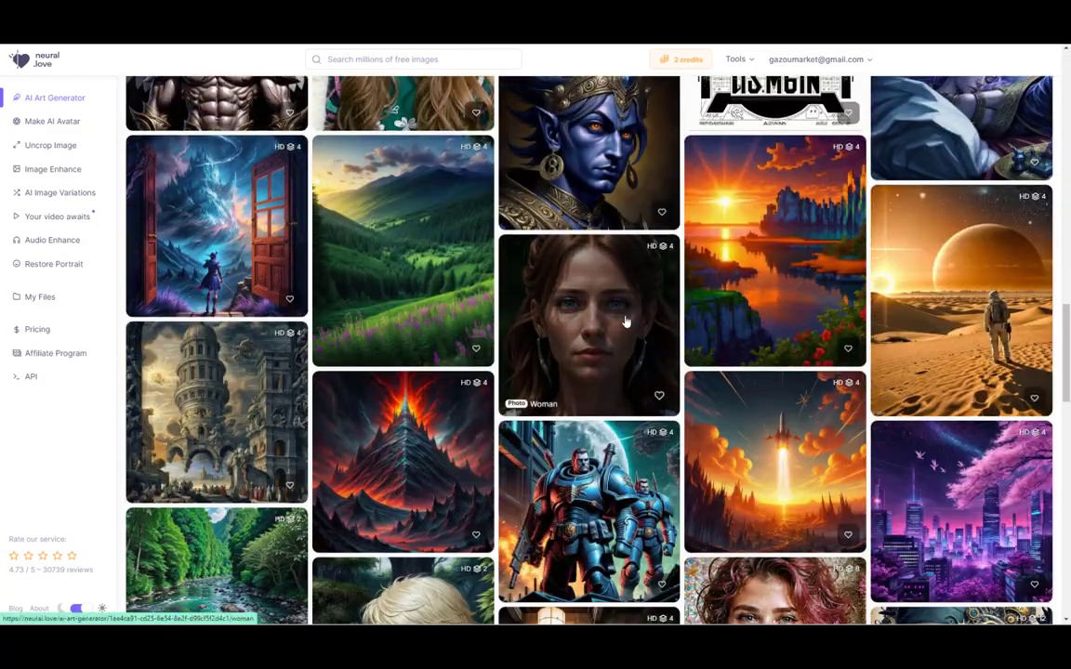
click(779, 266)
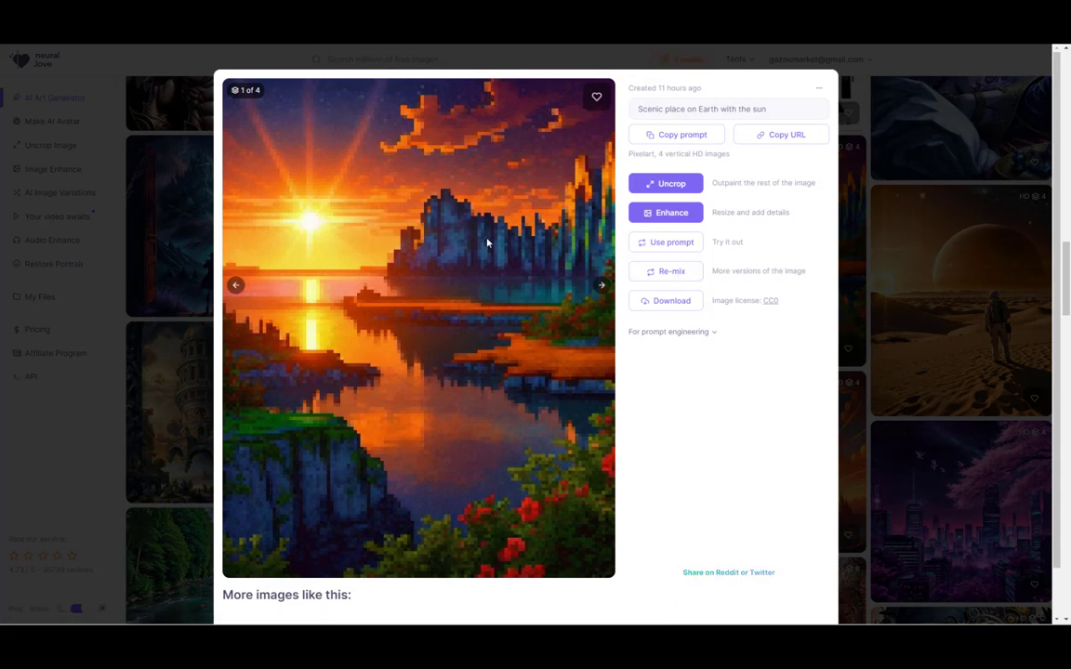
Advance to version 3 of 4 and scroll down to the similar images
click(602, 285)
click(601, 287)
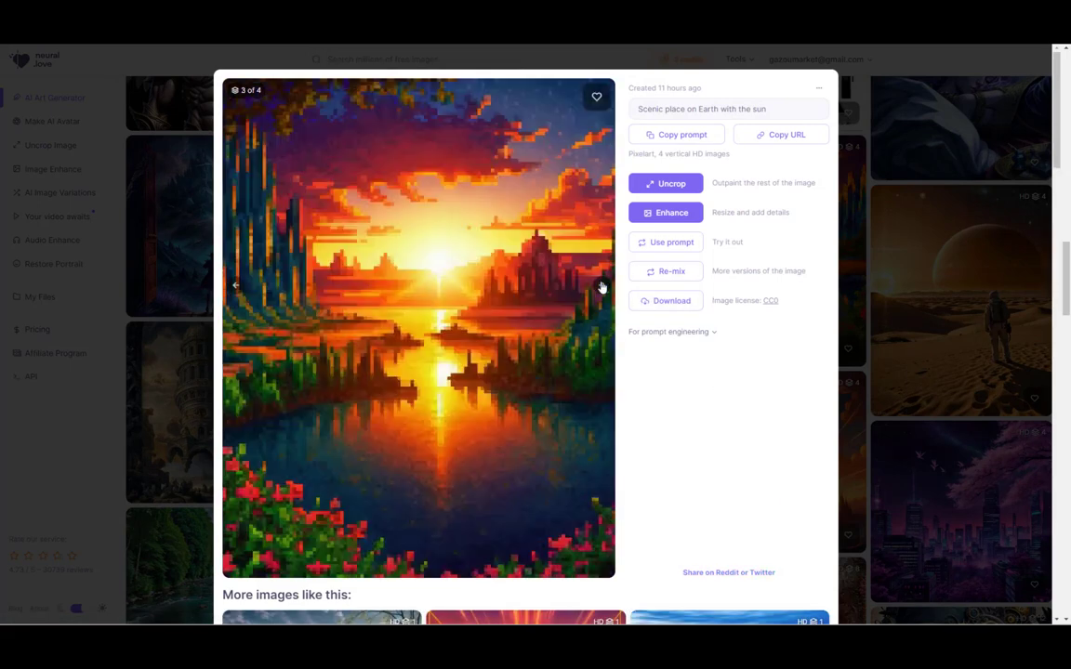
scroll(509, 325, down, 3)
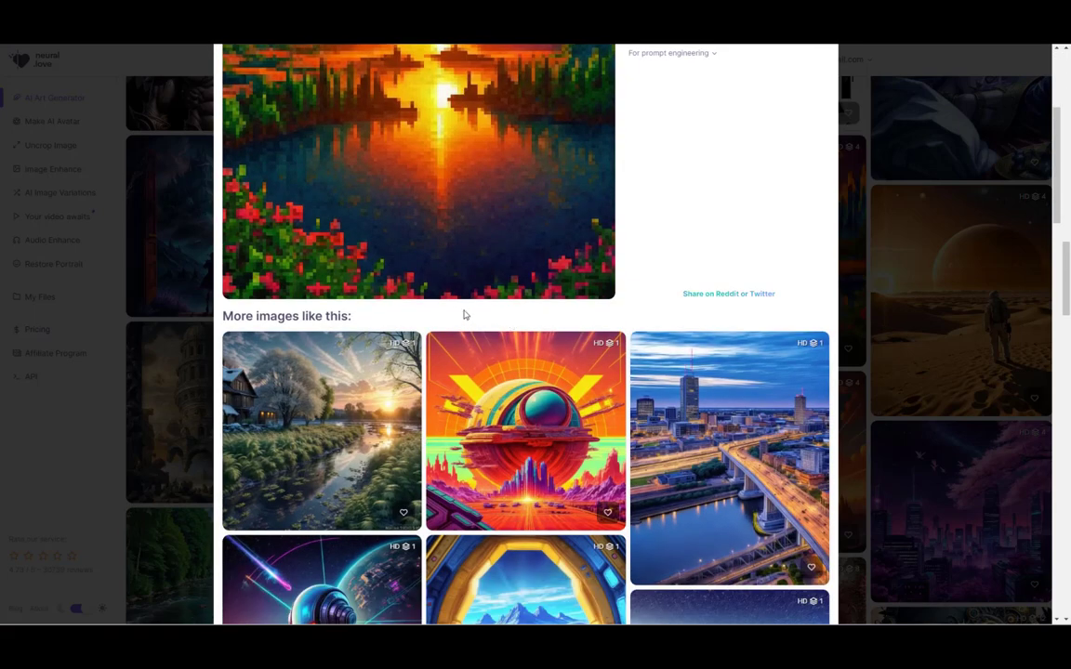
scroll(465, 315, down, 2)
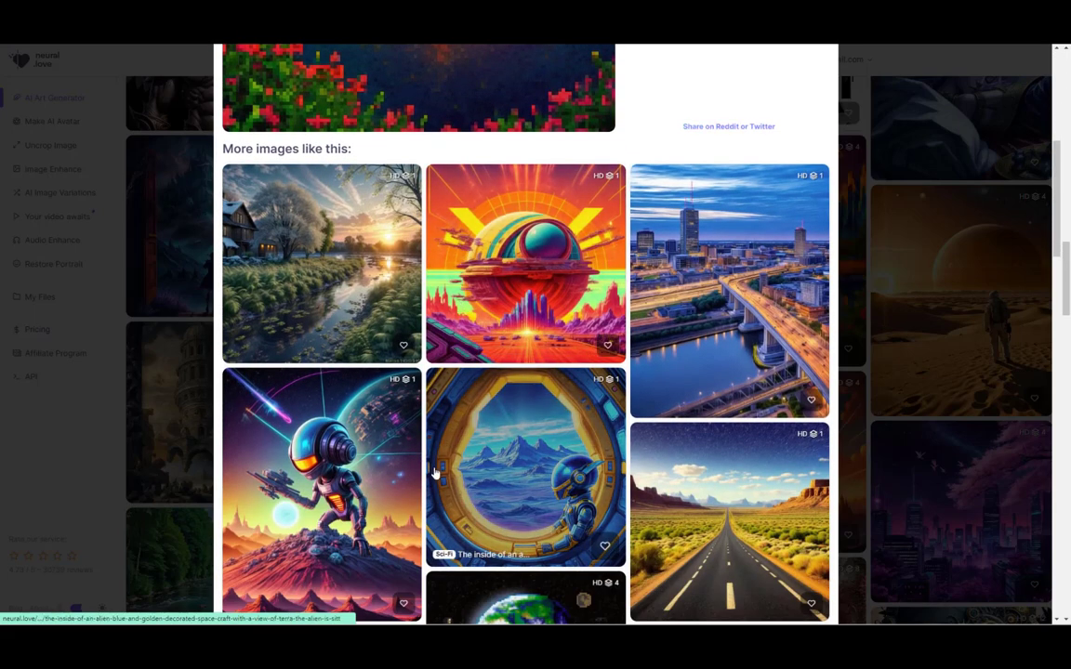
Open the alien space-craft image from the similar images and download it
click(521, 465)
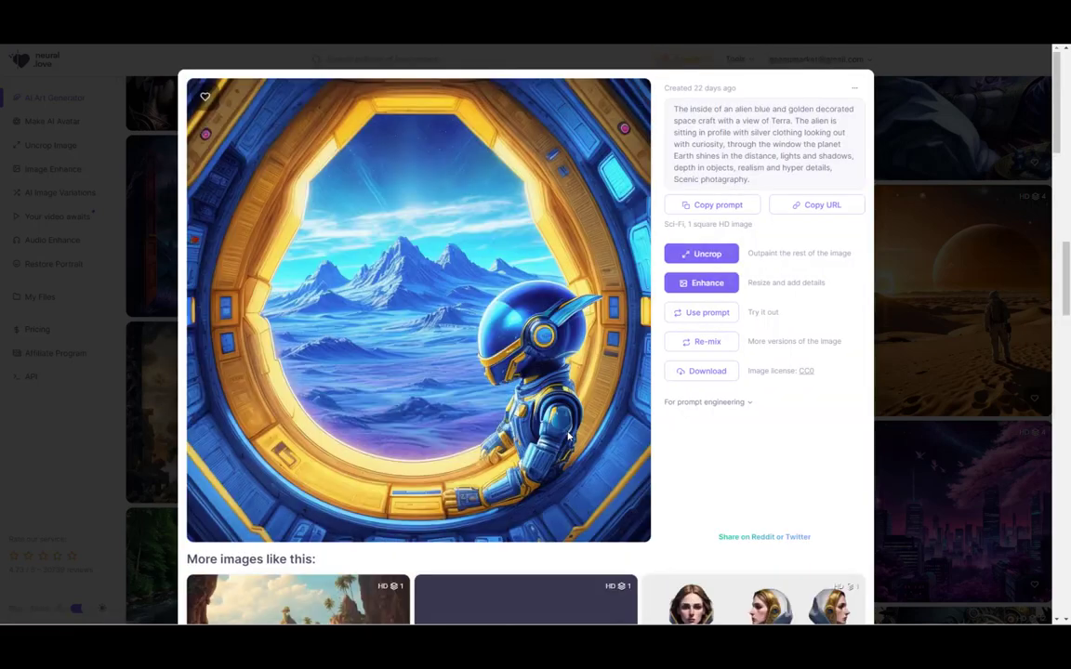
scroll(524, 308, down, 3)
scroll(524, 308, up, 3)
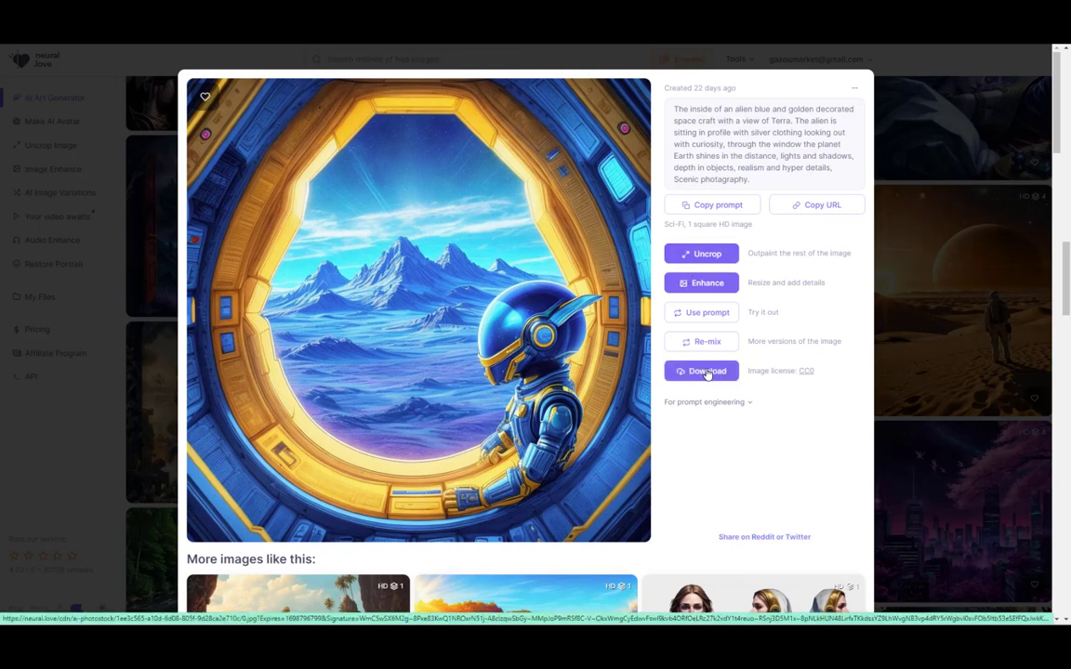
click(706, 373)
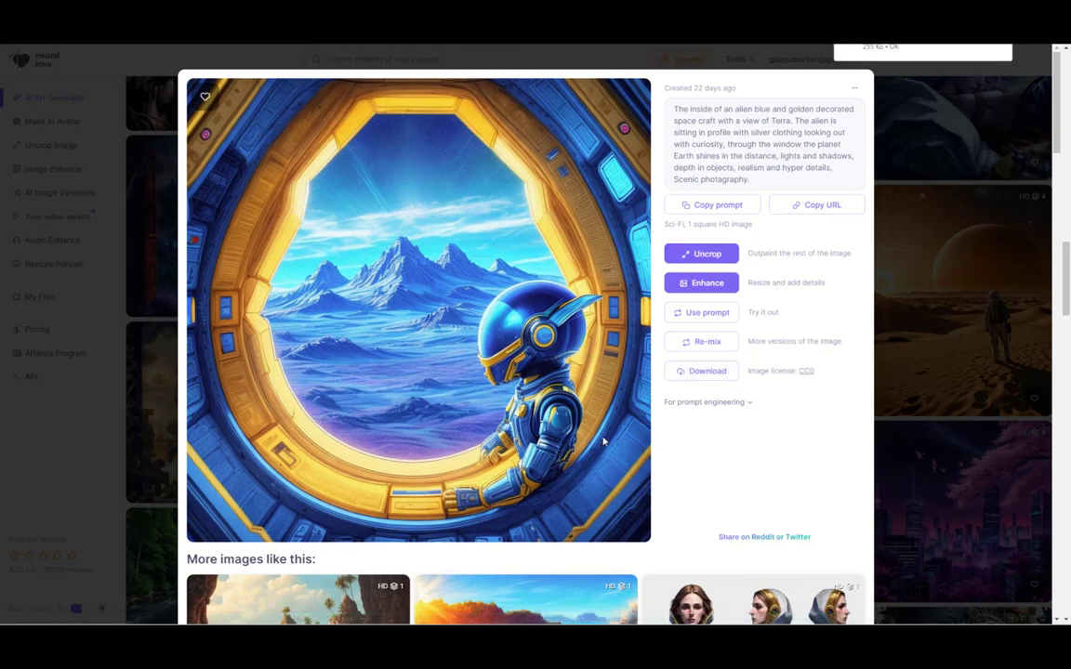
Scroll through more similar images, then go to the Make AI Avatar page
scroll(602, 442, down, 2)
scroll(557, 409, down, 2)
scroll(521, 381, down, 3)
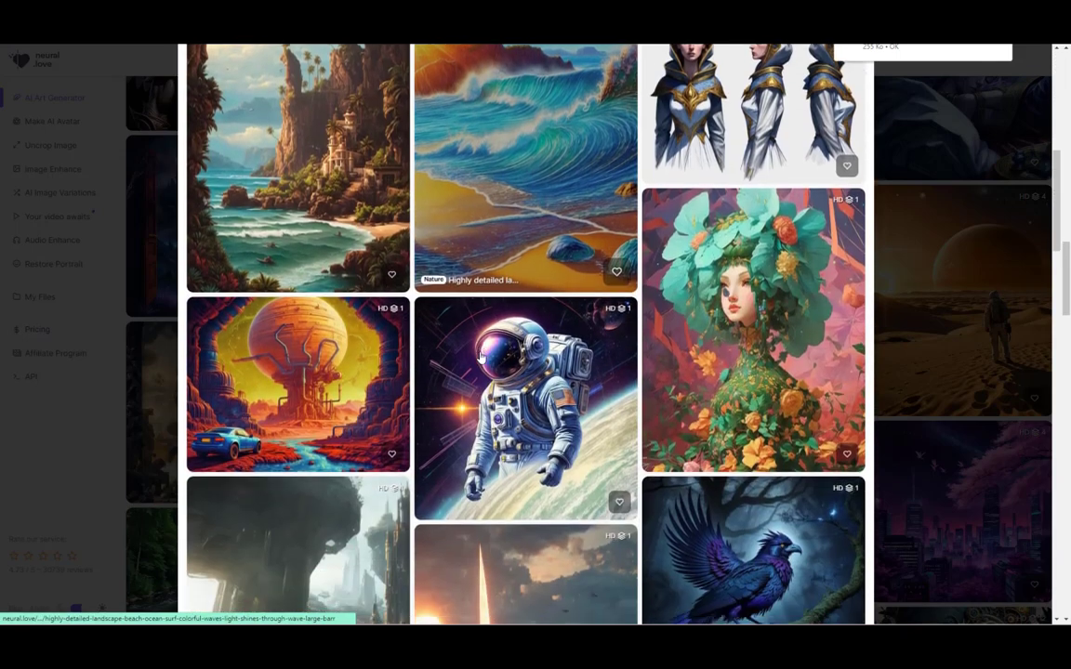
scroll(481, 358, down, 2)
scroll(610, 371, down, 2)
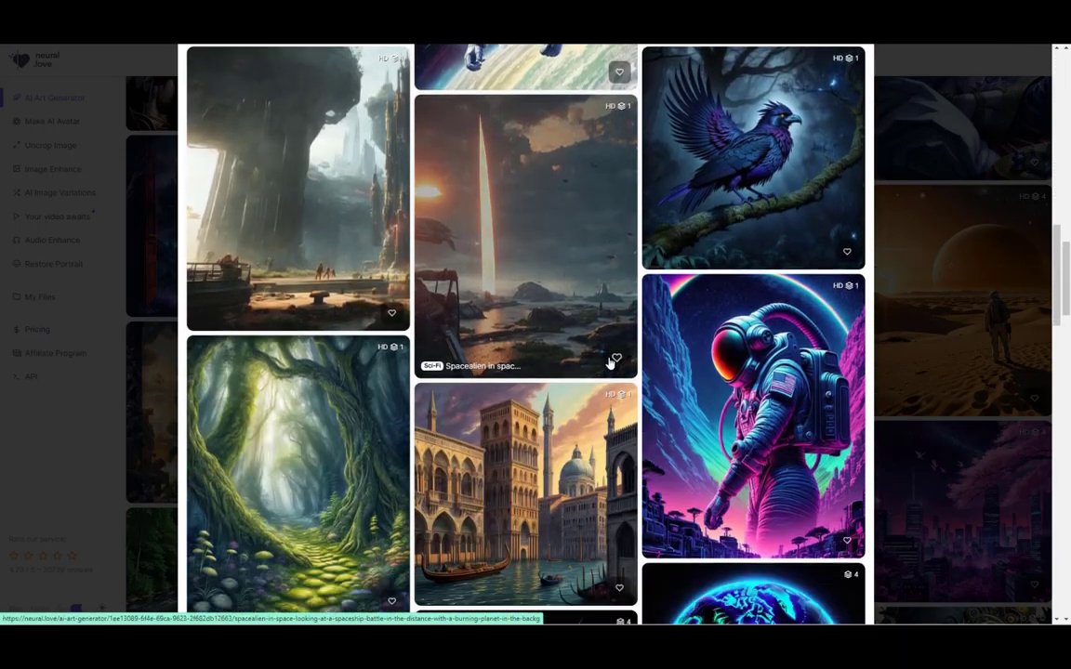
scroll(610, 363, down, 2)
scroll(569, 363, down, 2)
scroll(545, 377, up, 4)
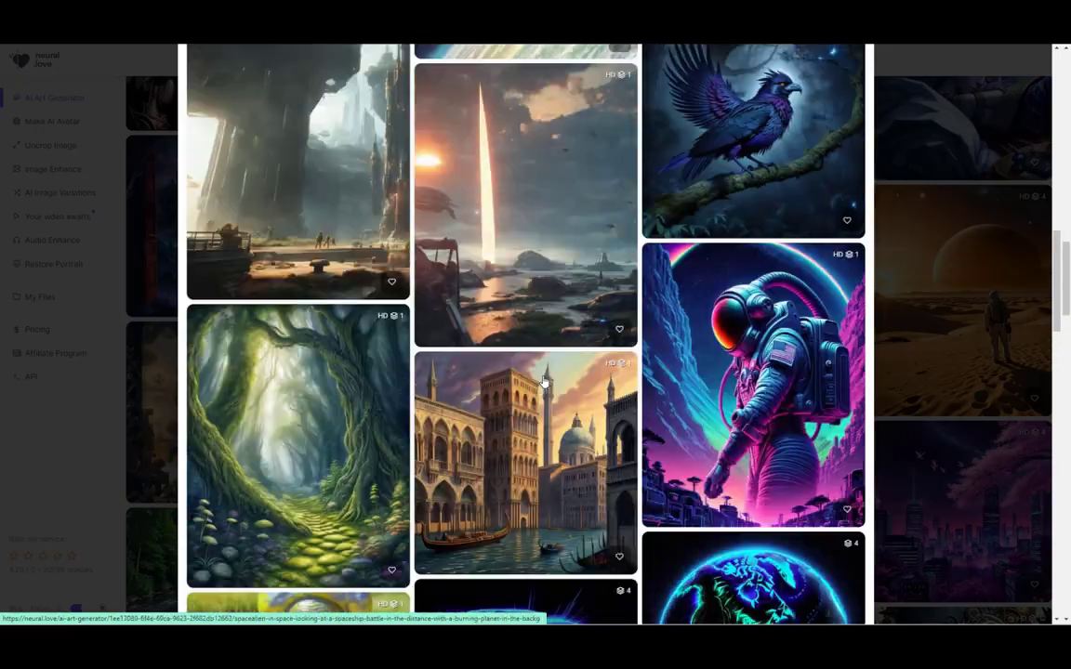
scroll(546, 380, up, 10)
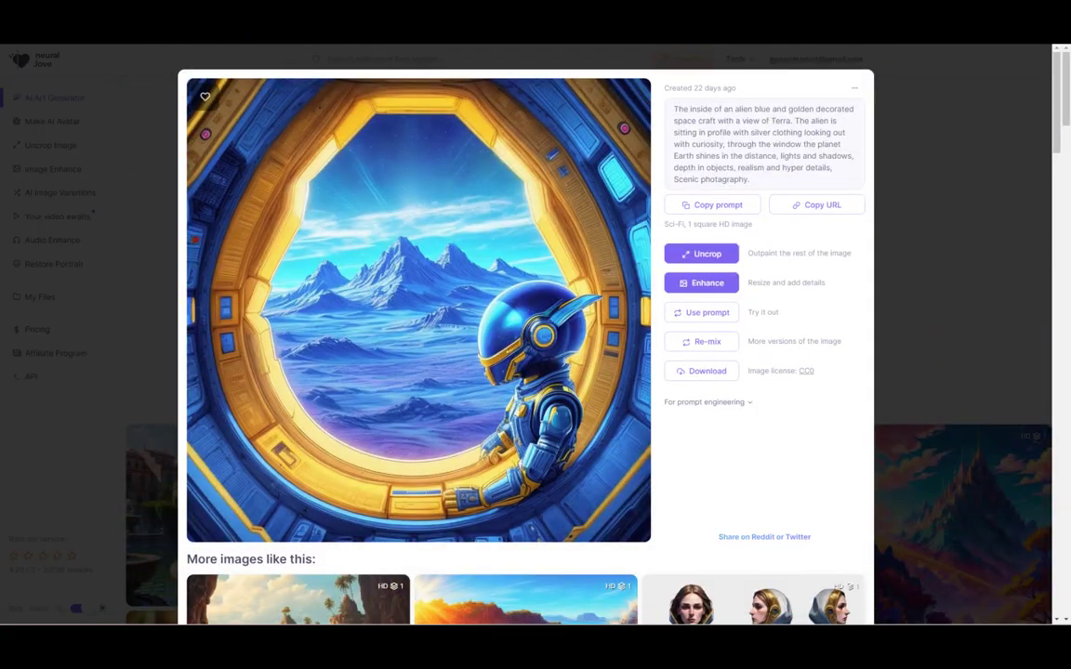
click(54, 124)
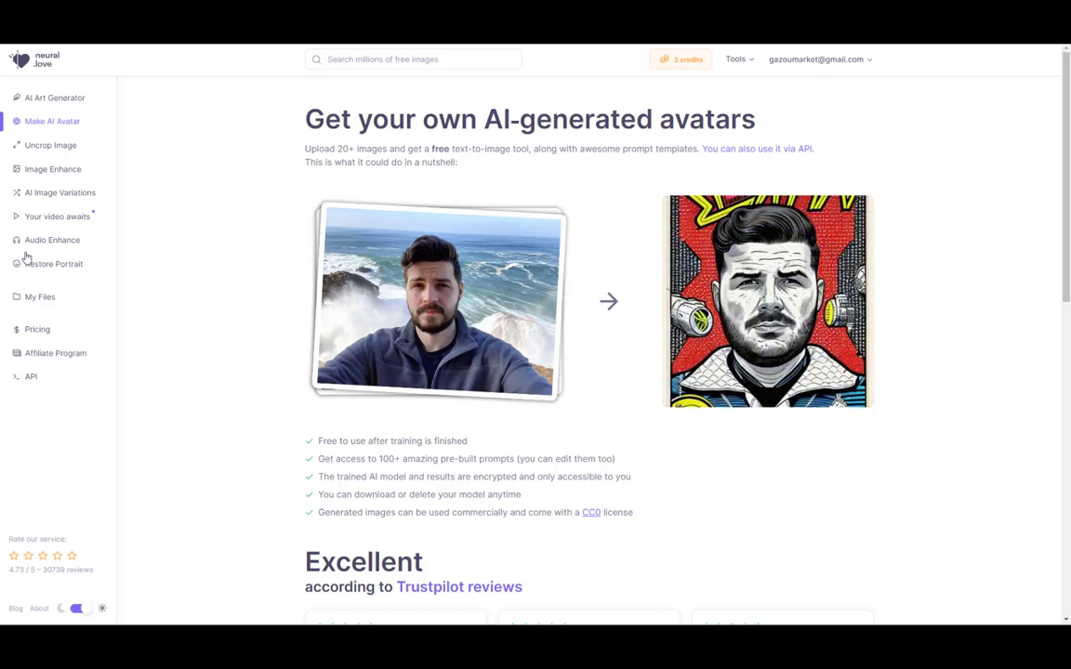
Look through the Uncrop Image and AI Image Variations tool pages
click(47, 149)
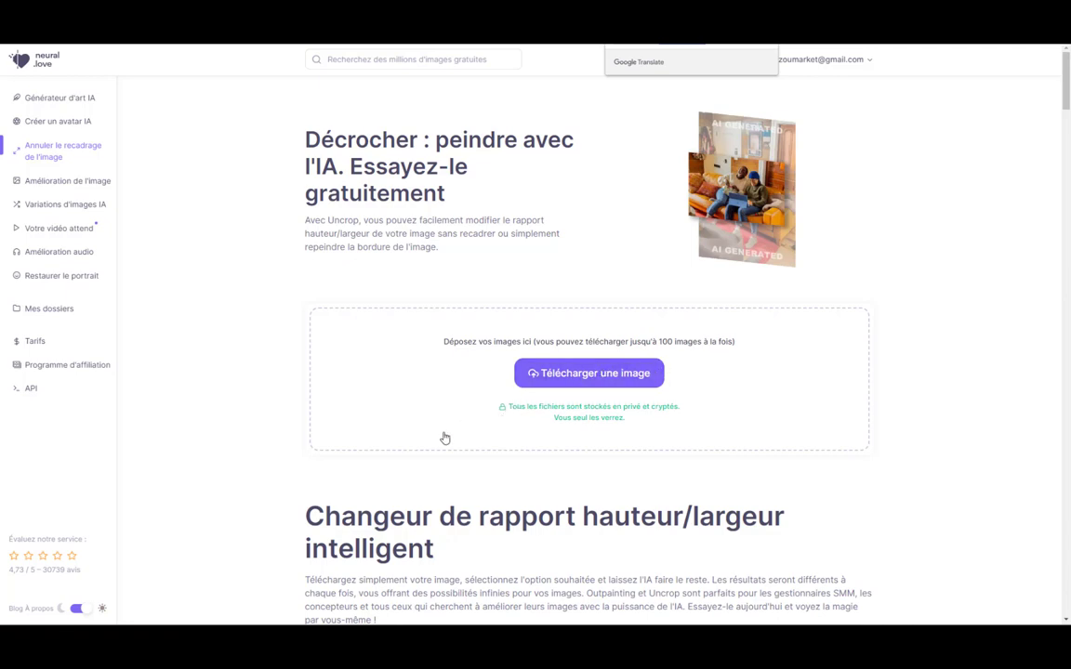
scroll(393, 434, down, 6)
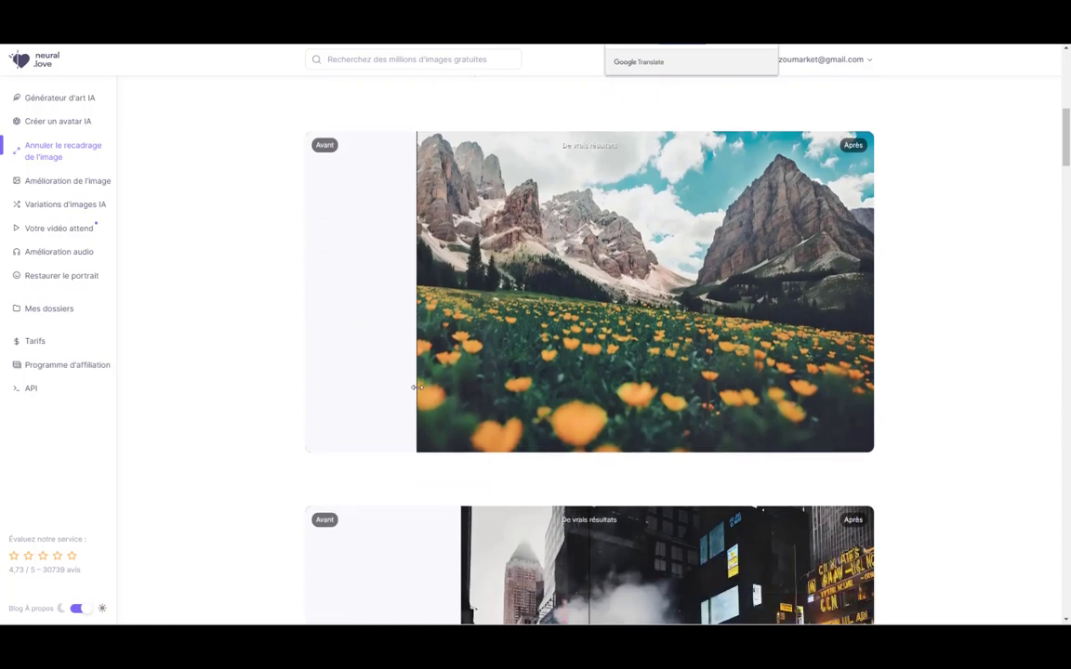
scroll(416, 388, down, 2)
click(55, 204)
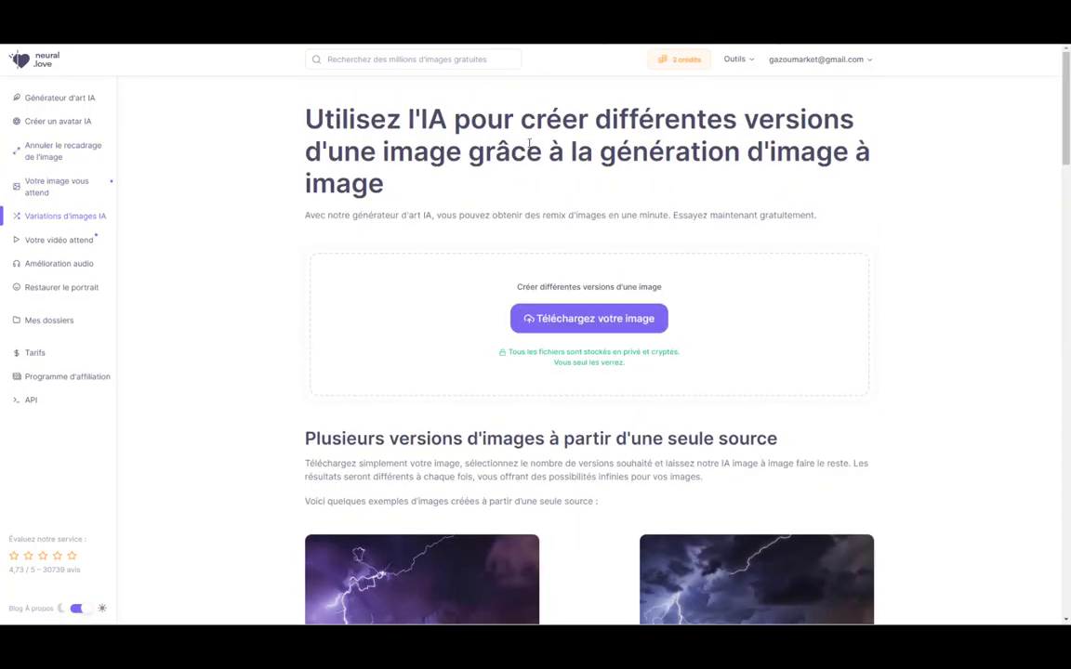
scroll(908, 217, down, 3)
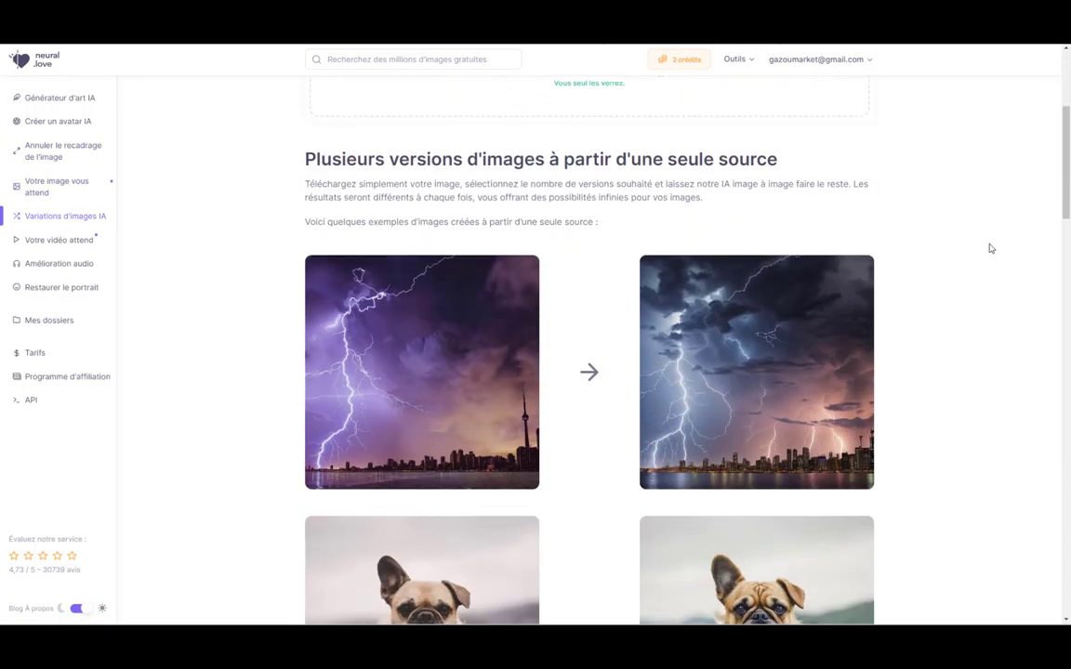
scroll(991, 248, down, 2)
scroll(991, 248, down, 3)
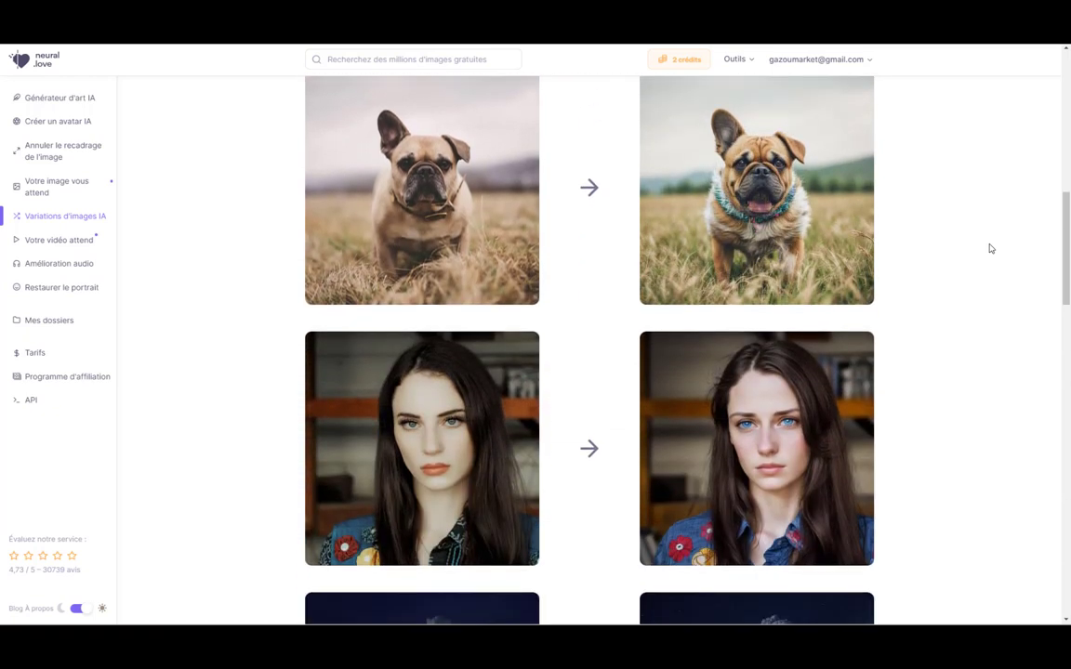
scroll(987, 246, down, 1)
scroll(987, 246, up, 4)
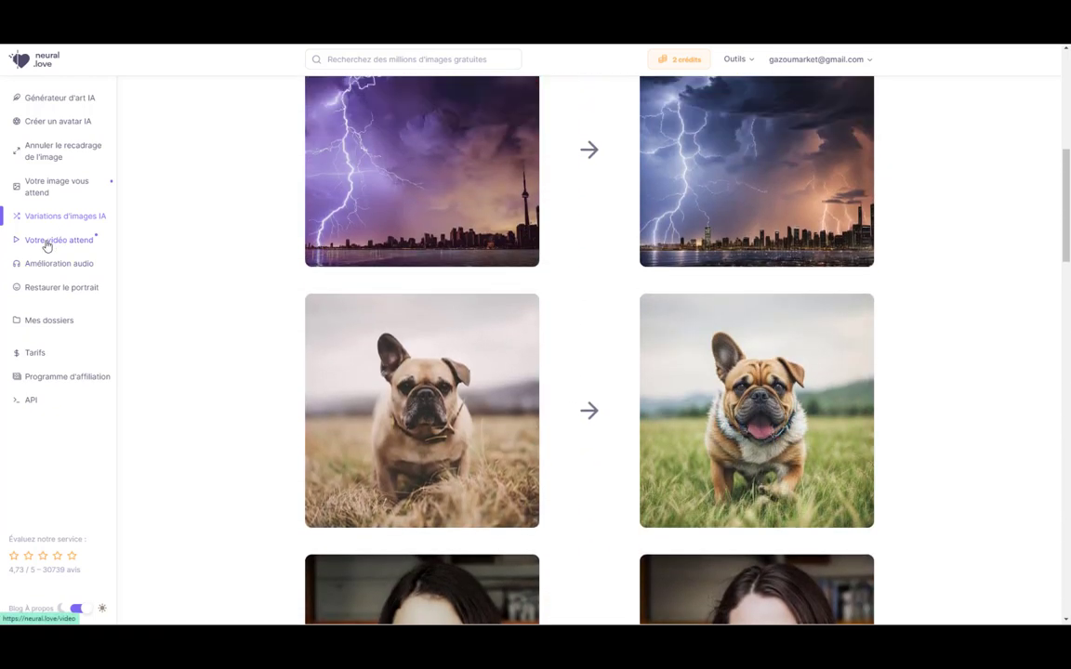
Visit the video upscaling, Audio Enhance and Restore Portrait pages, ending on My Files
click(46, 244)
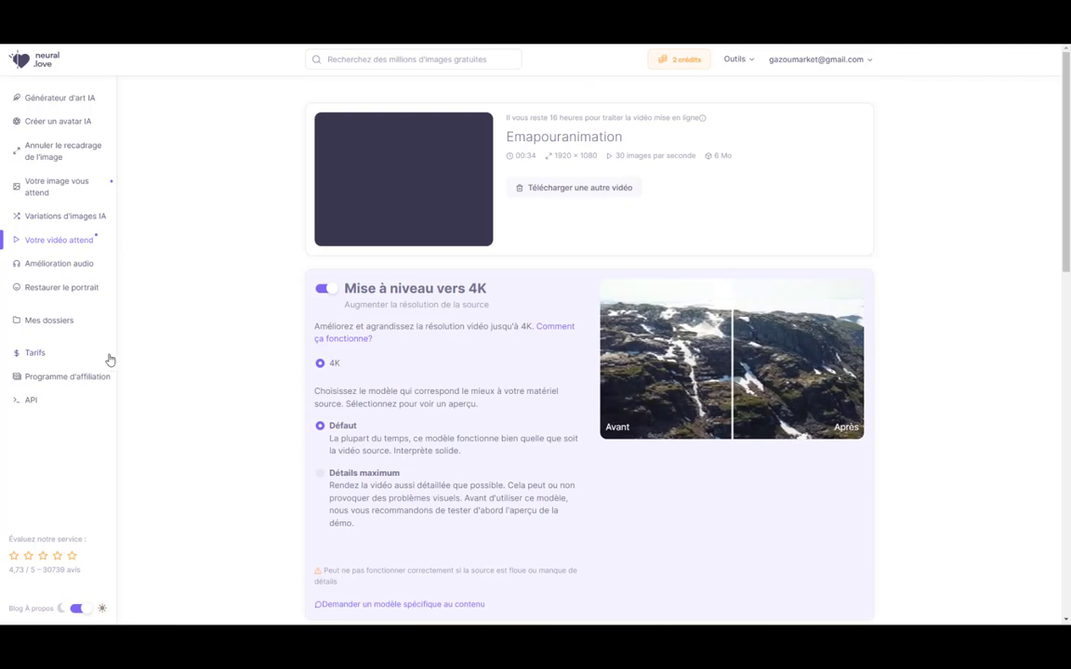
click(51, 268)
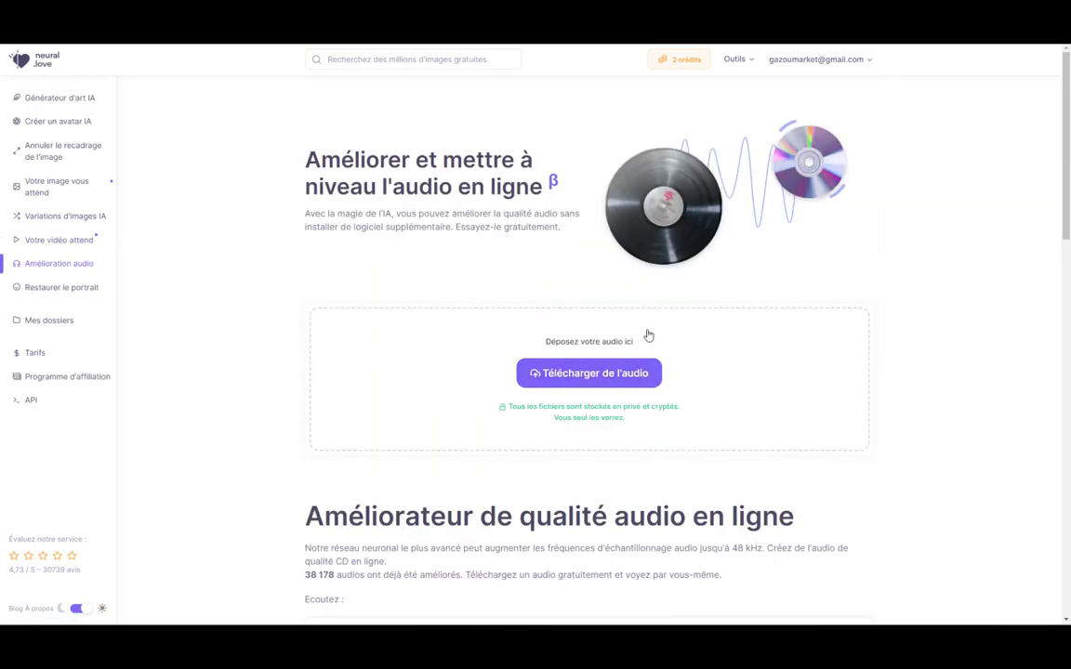
click(49, 289)
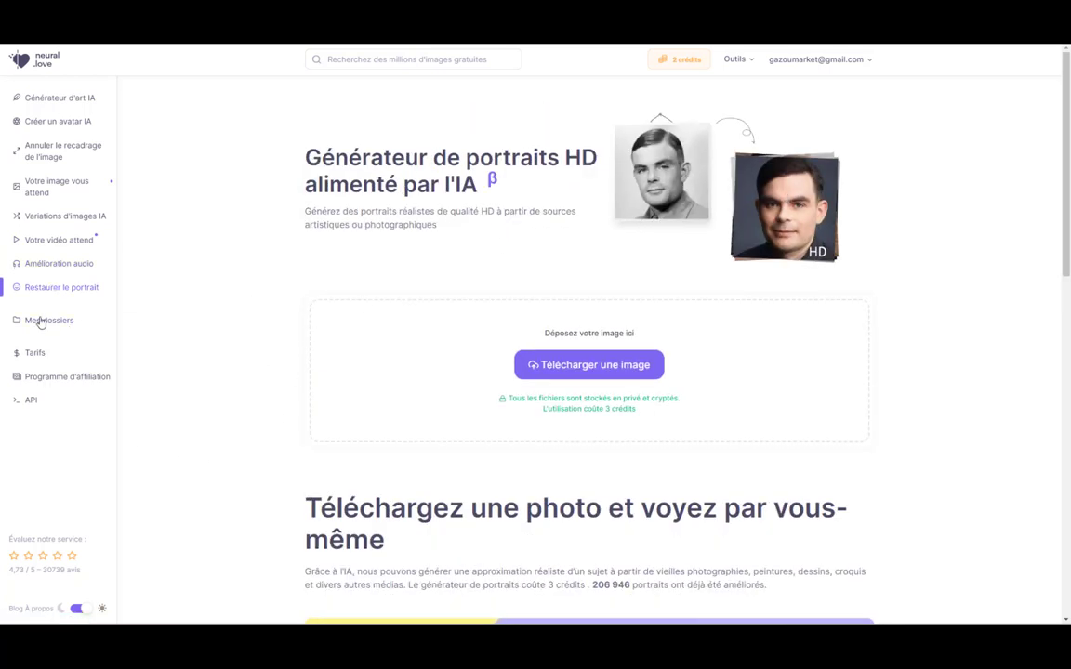
click(35, 321)
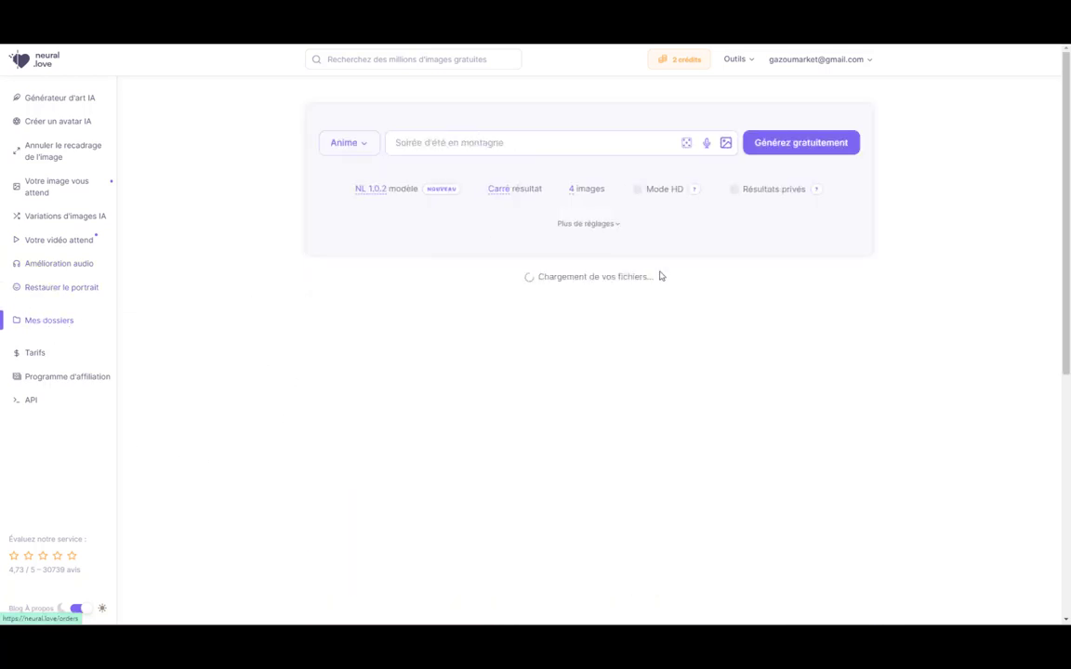
scroll(497, 370, down, 3)
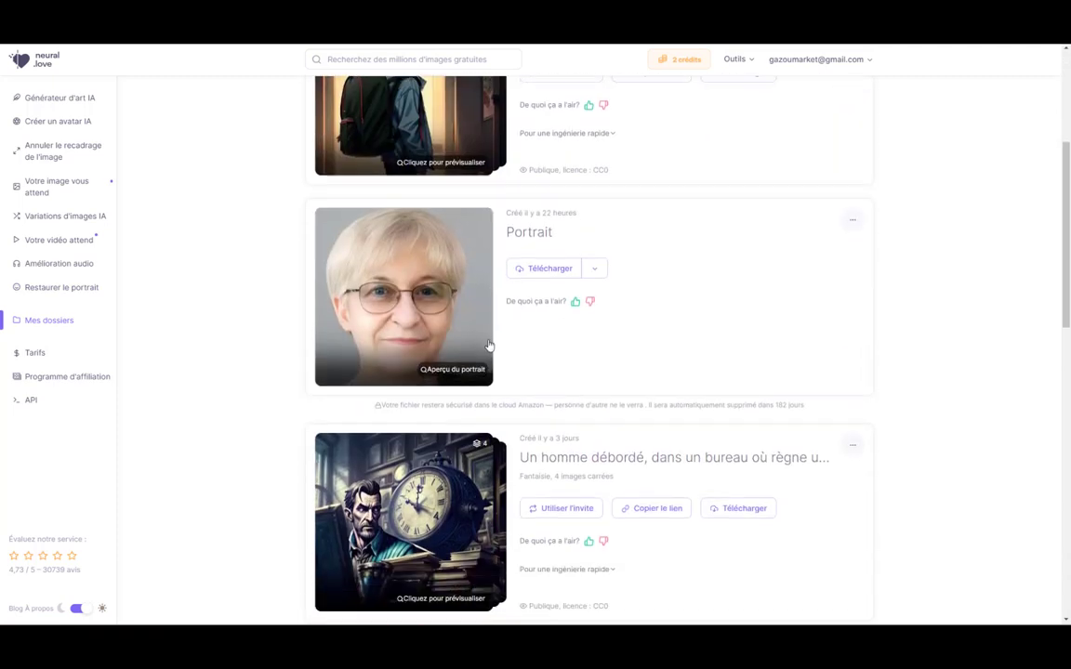
scroll(489, 341, down, 4)
scroll(489, 341, down, 5)
scroll(372, 342, up, 15)
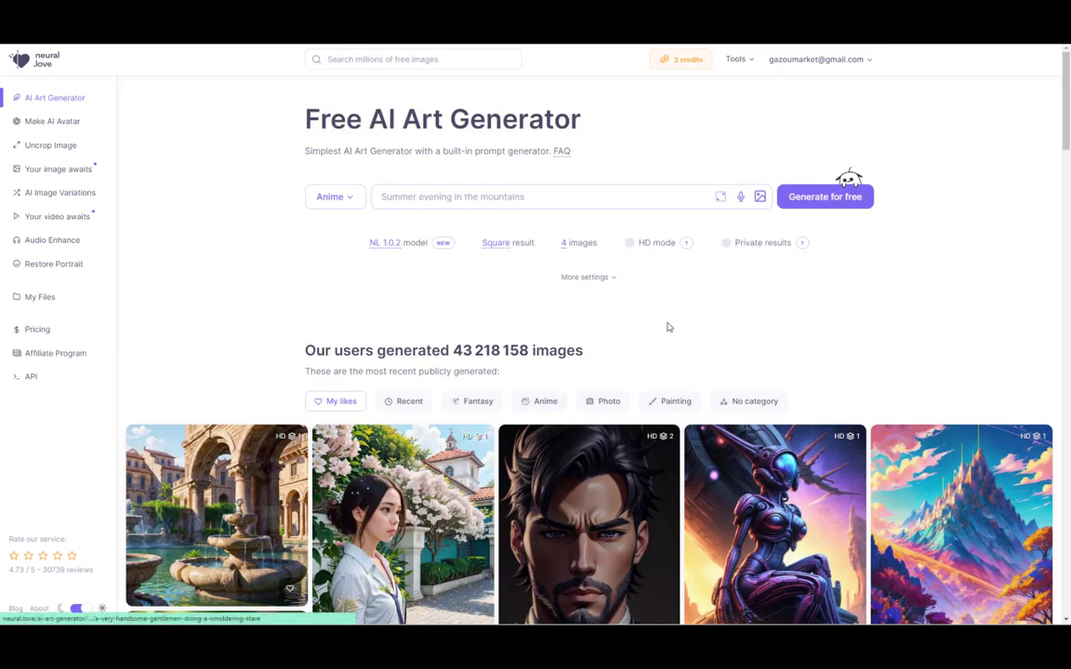
scroll(669, 327, down, 5)
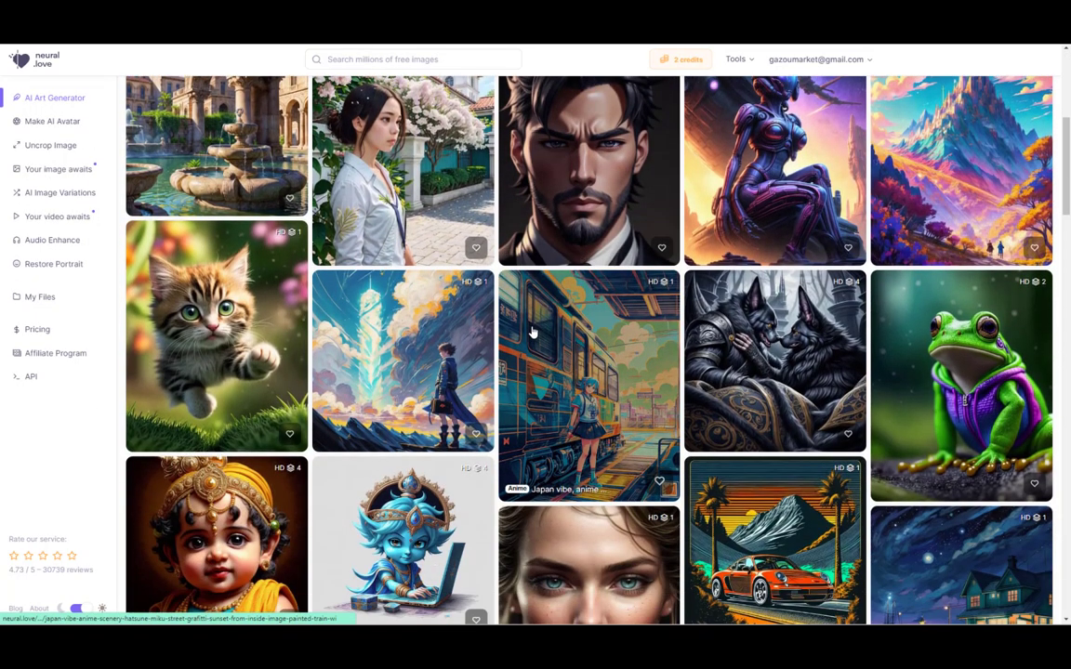
scroll(409, 307, up, 3)
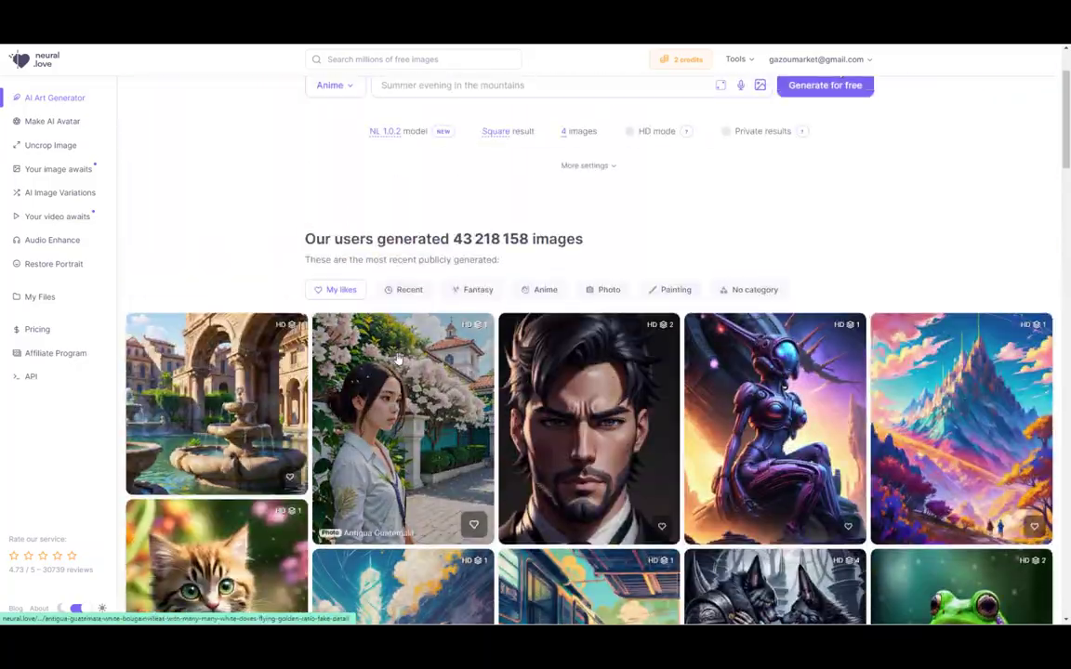
Filter the gallery to Painting-style images and browse them
click(667, 298)
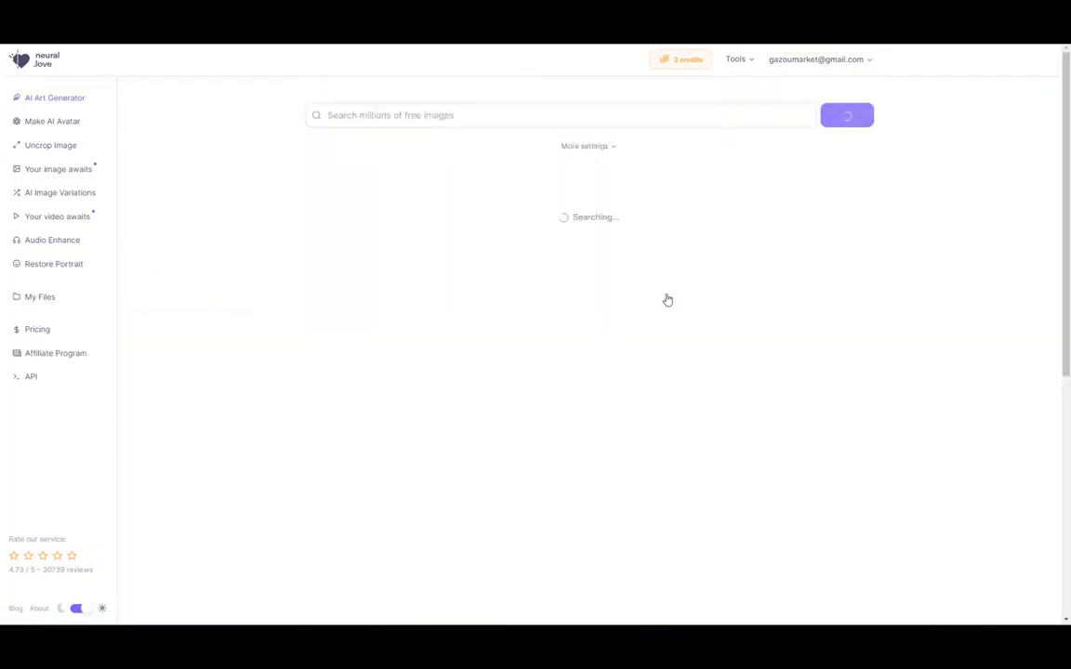
scroll(614, 376, down, 10)
scroll(349, 316, down, 10)
scroll(348, 312, down, 10)
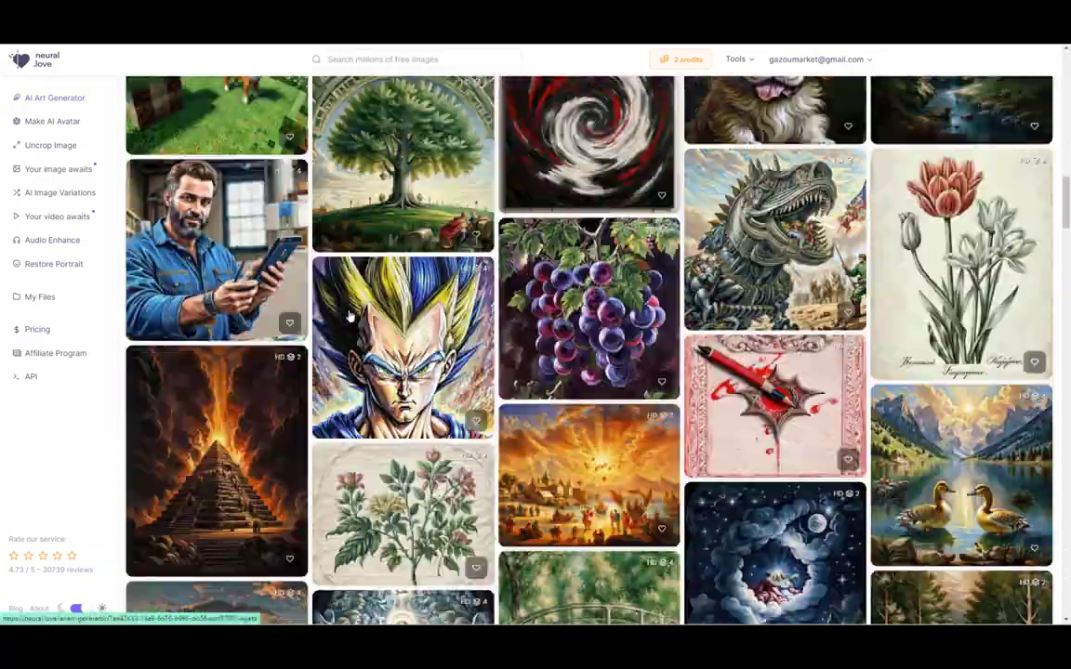
scroll(354, 278, down, 10)
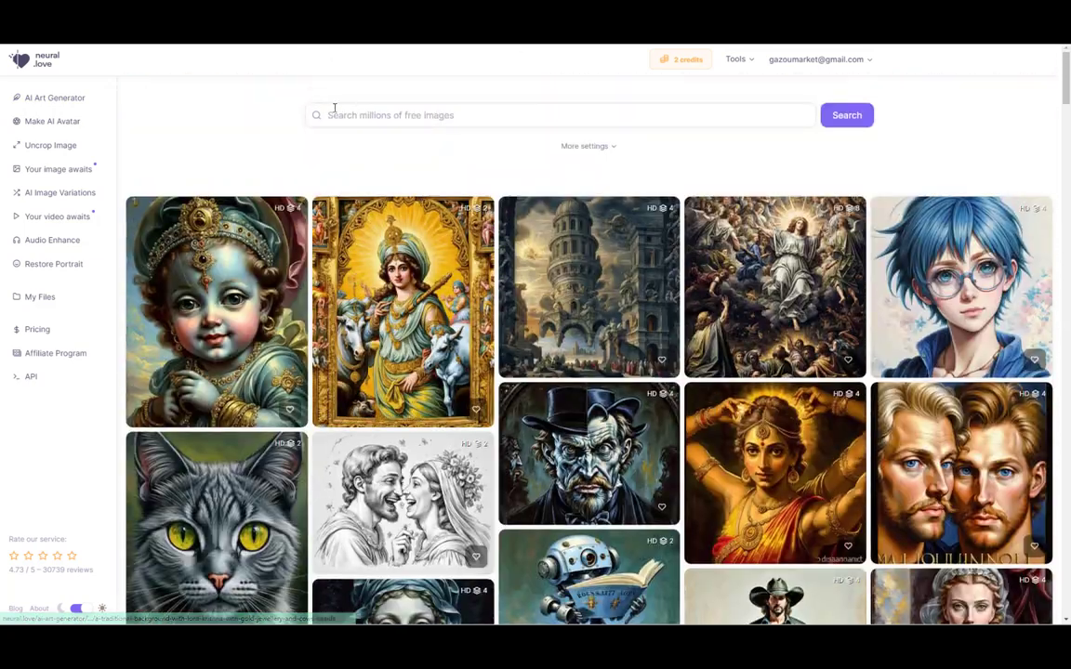
Search the free image library for 'castle in the middle' and look through the results
click(340, 112)
text(castle in the middle)
key(Return)
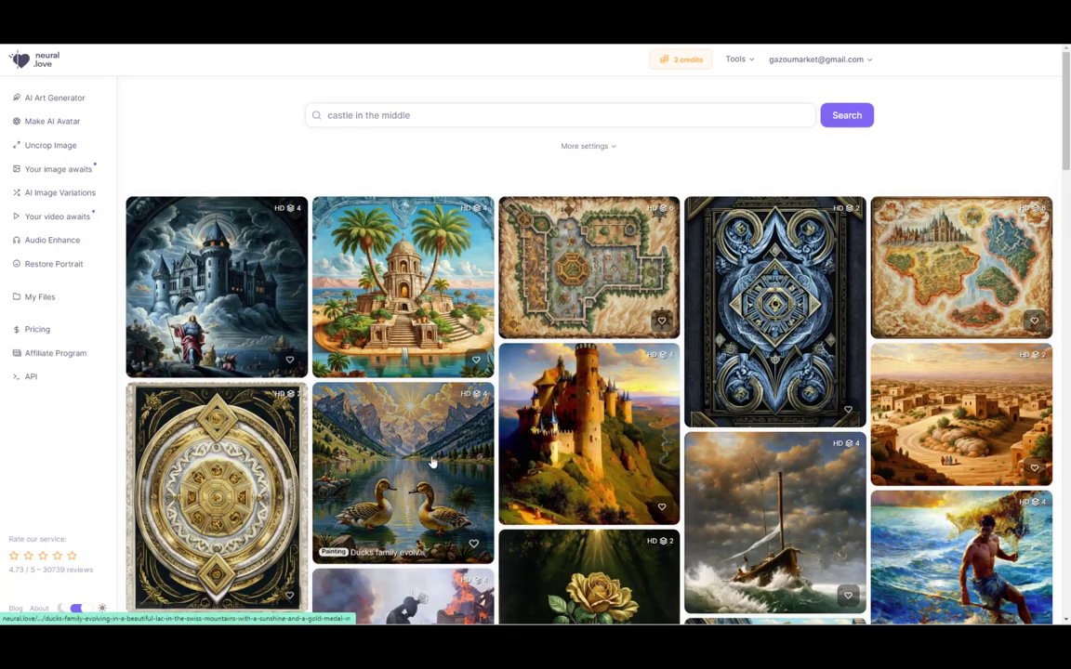
scroll(841, 358, down, 3)
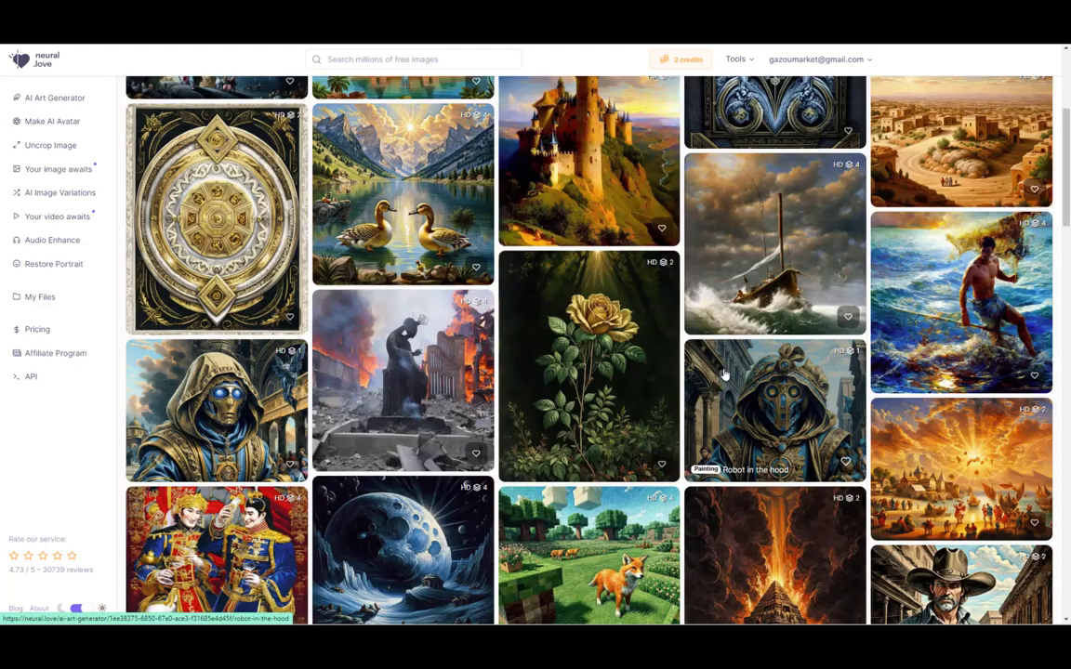
scroll(763, 367, down, 2)
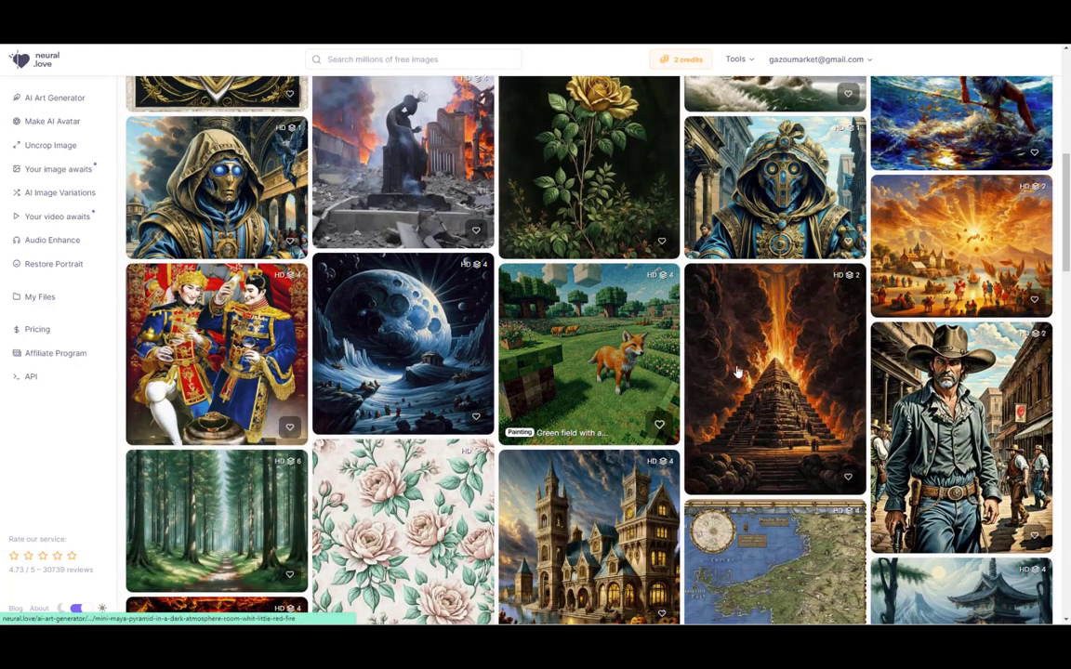
scroll(651, 325, up, 10)
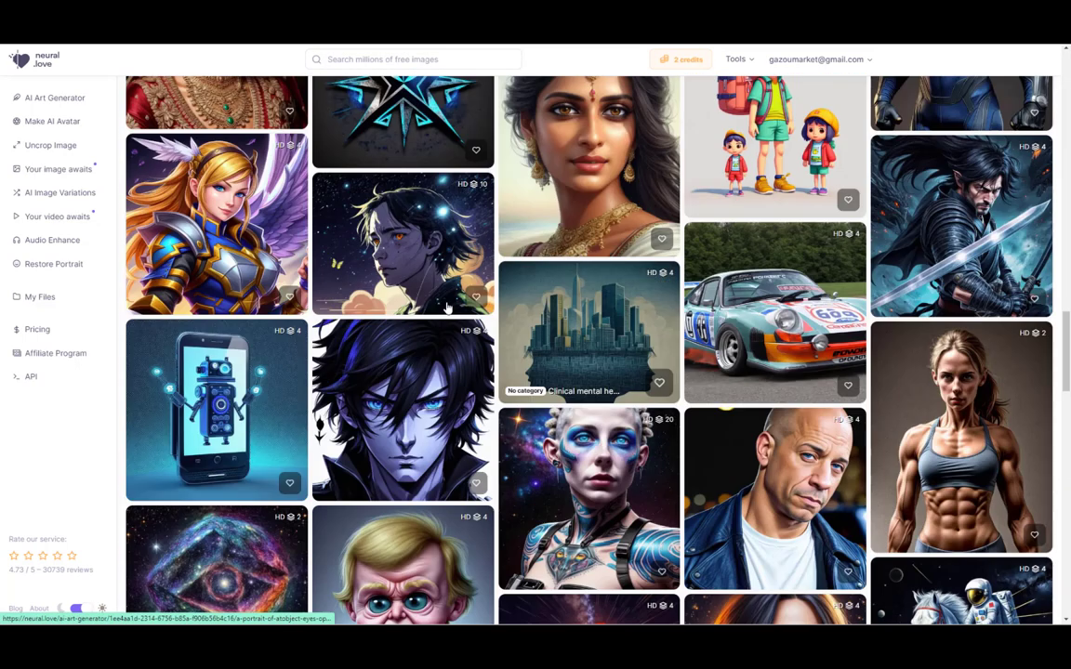
scroll(456, 293, up, 5)
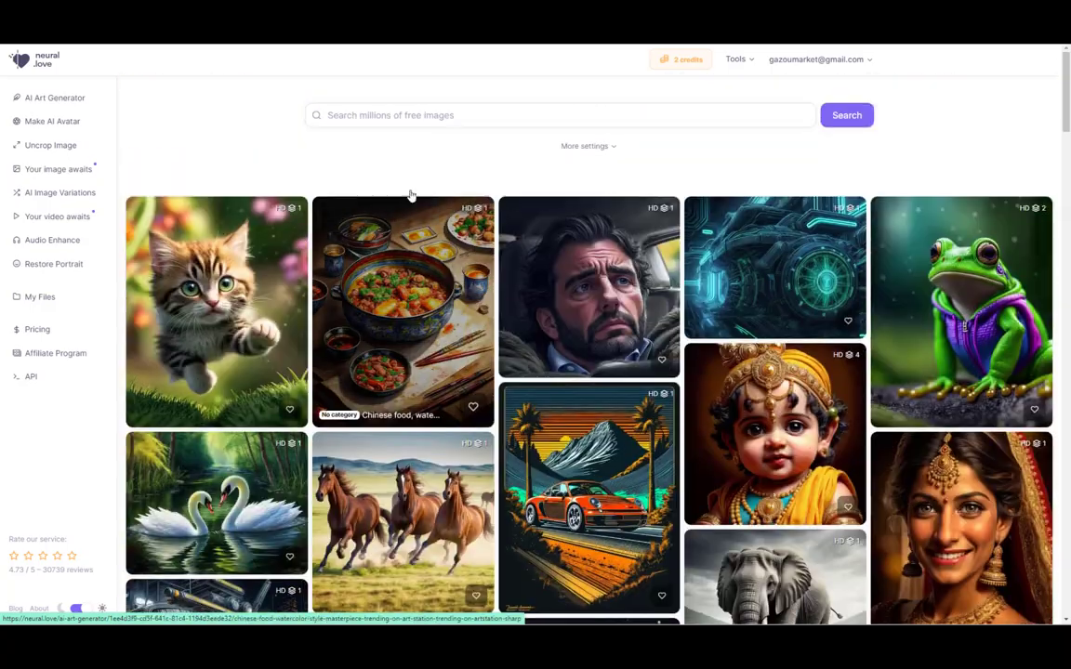
click(348, 112)
Search for 'cartoon' and browse the cartoon animal, character and vehicle results
text(ca)
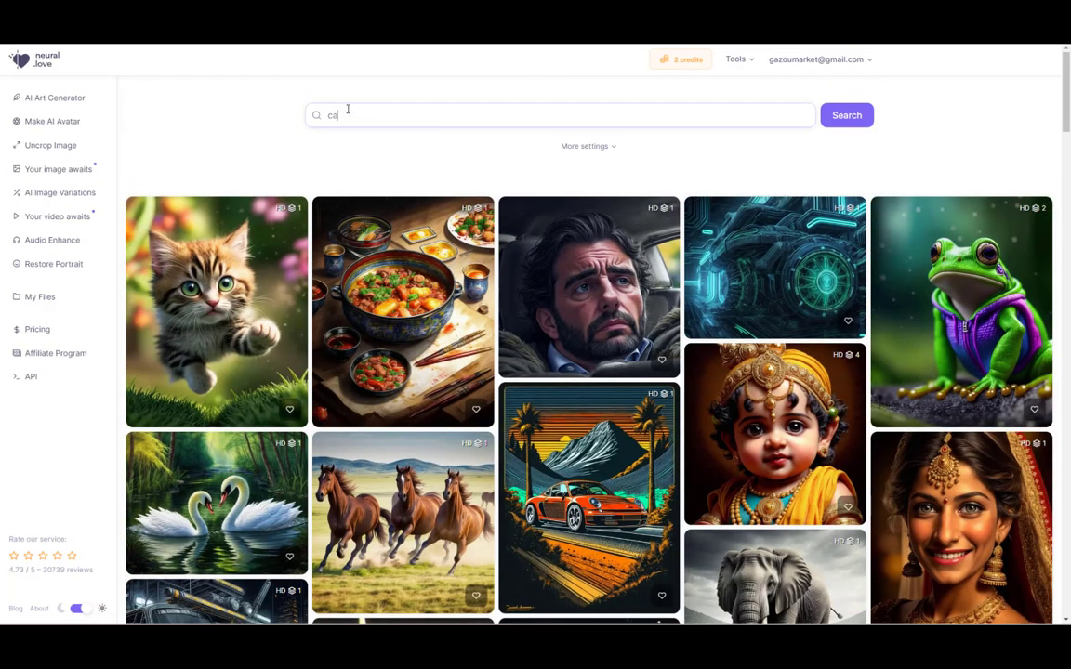
text(rtoon)
key(Return)
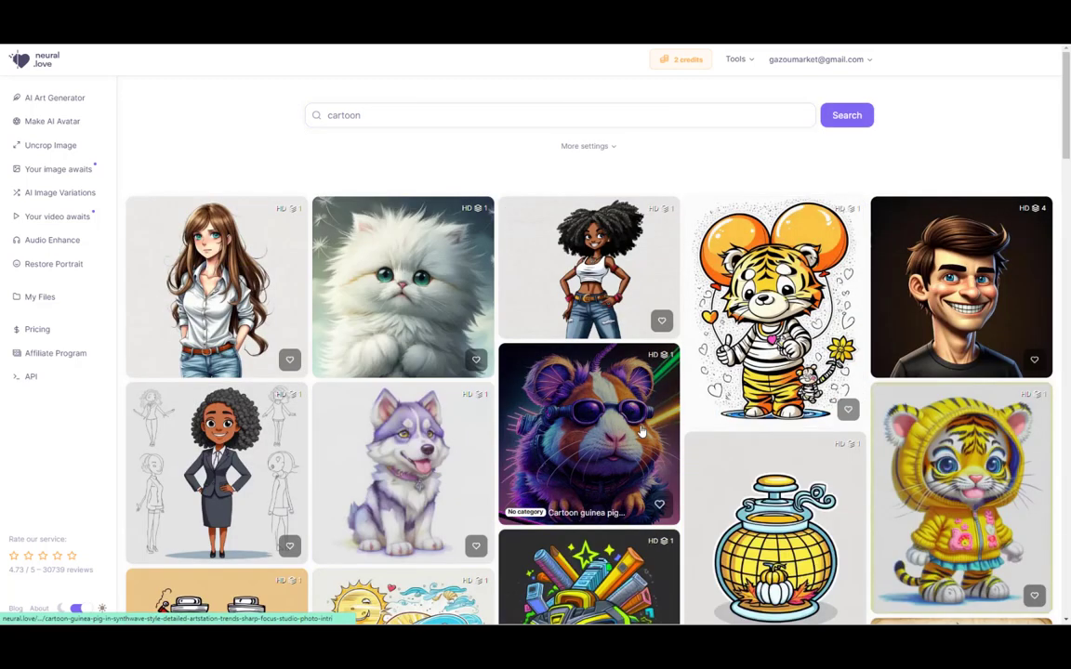
scroll(641, 431, down, 2)
scroll(561, 400, down, 2)
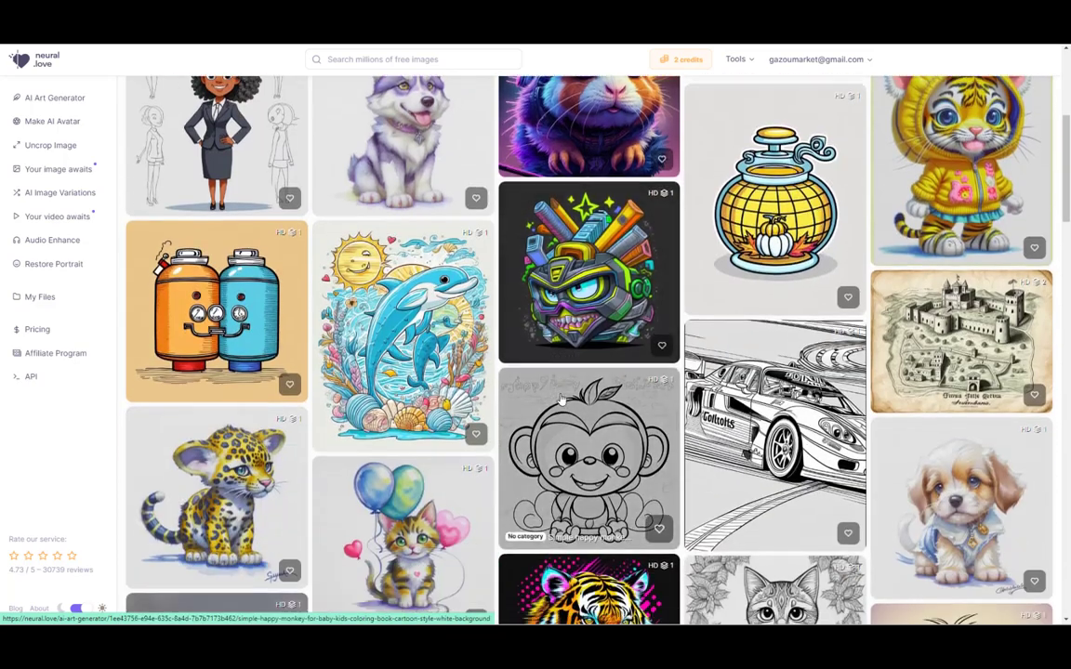
scroll(561, 400, down, 5)
scroll(561, 400, down, 3)
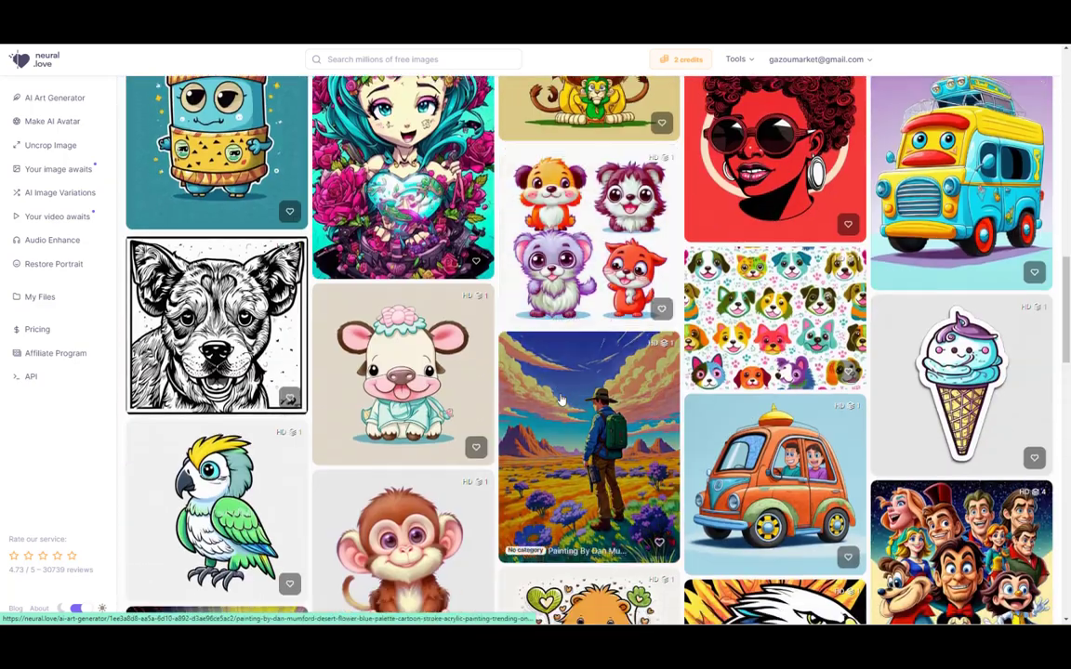
scroll(562, 400, down, 4)
scroll(603, 340, down, 2)
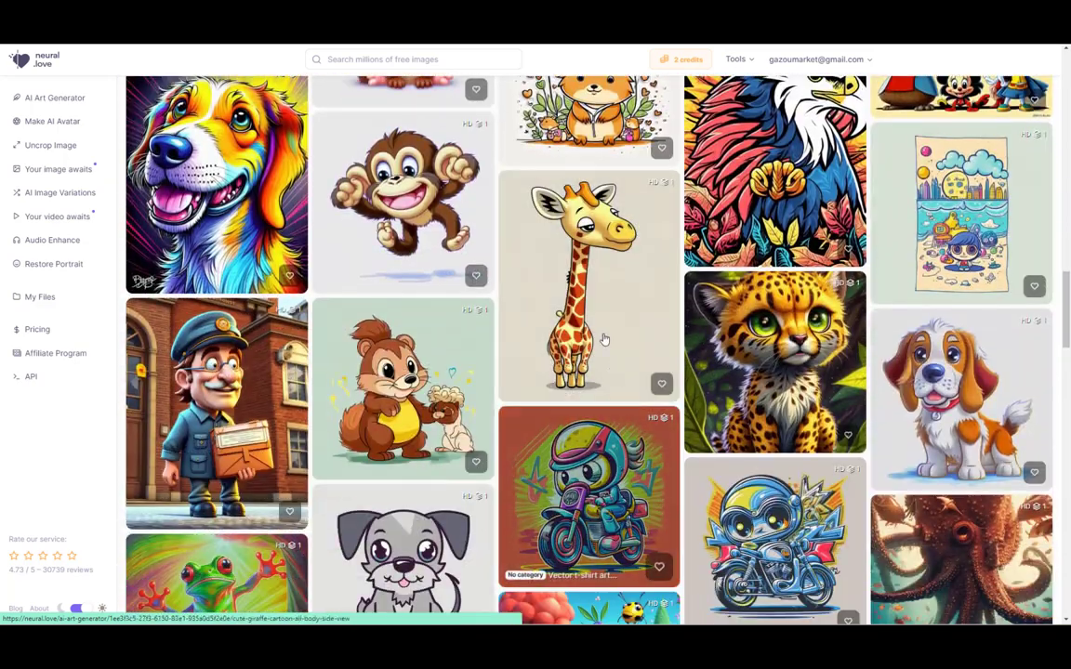
Open the cute jumping cartoon monkey image and download it
click(398, 202)
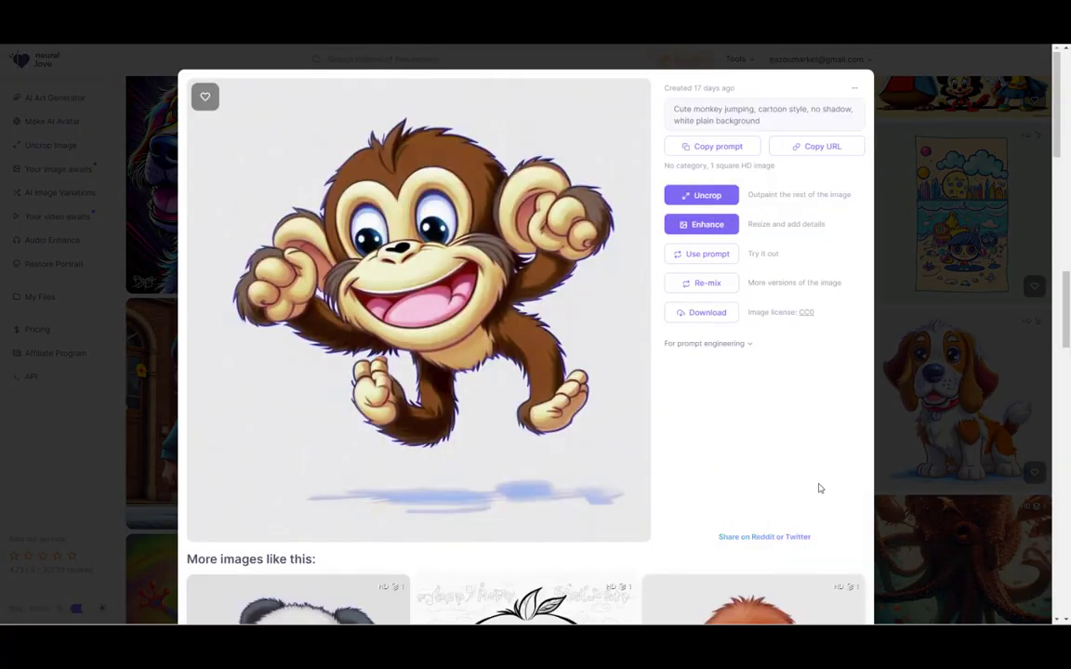
scroll(755, 376, down, 1)
scroll(772, 377, up, 1)
scroll(758, 297, down, 2)
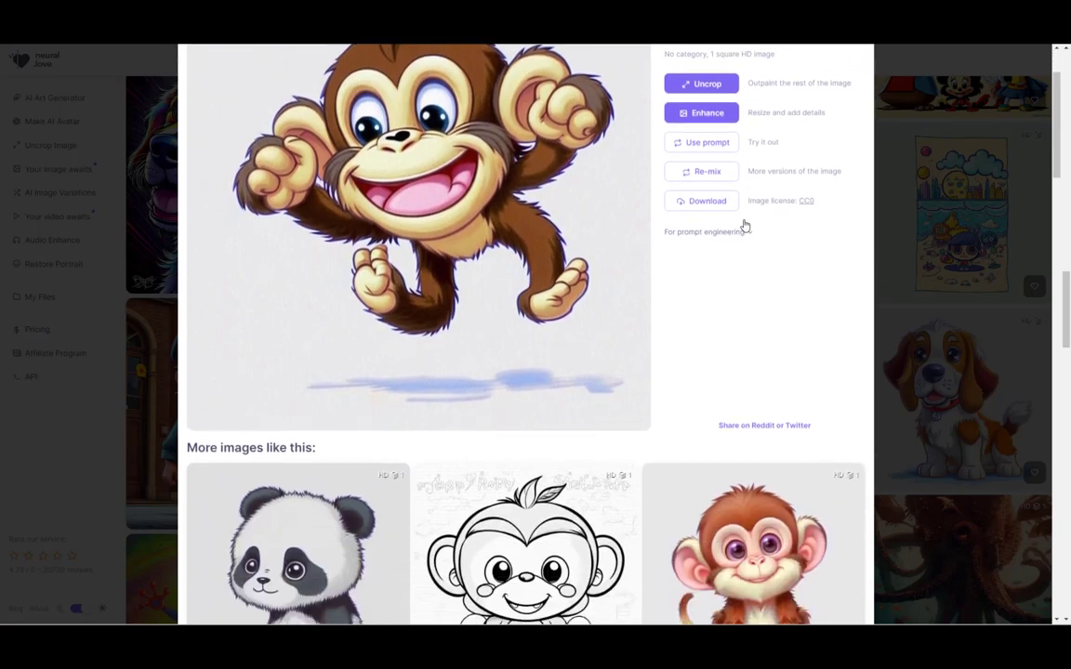
click(708, 202)
Browse the similar images listed below the monkey's details
scroll(688, 288, down, 2)
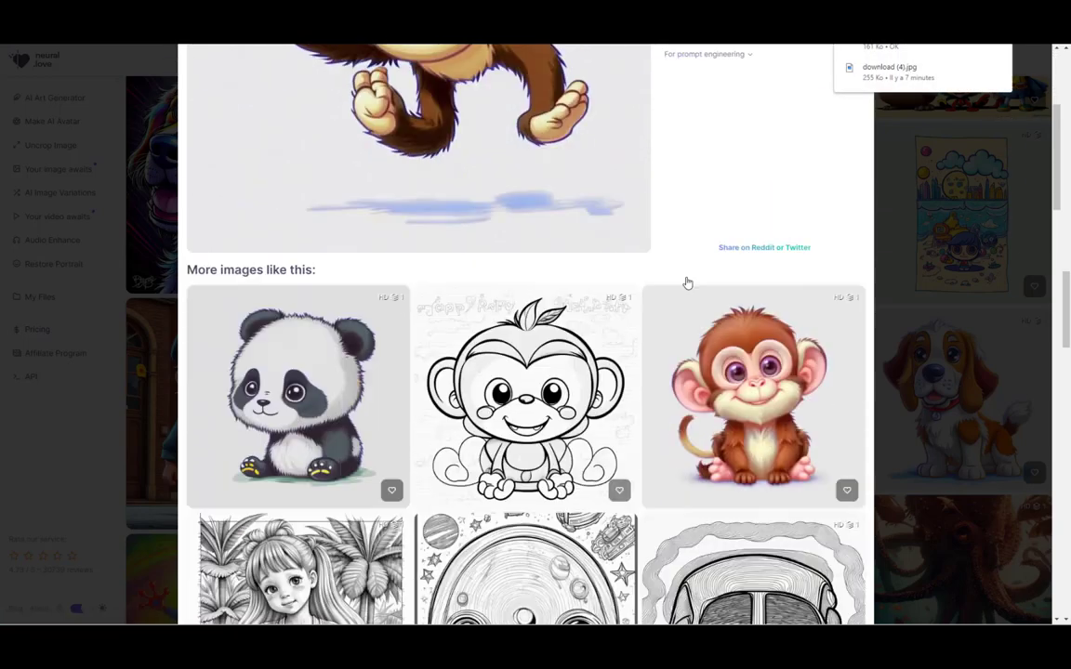
scroll(686, 276, down, 2)
scroll(686, 276, down, 1)
scroll(686, 276, down, 2)
scroll(686, 276, down, 2)
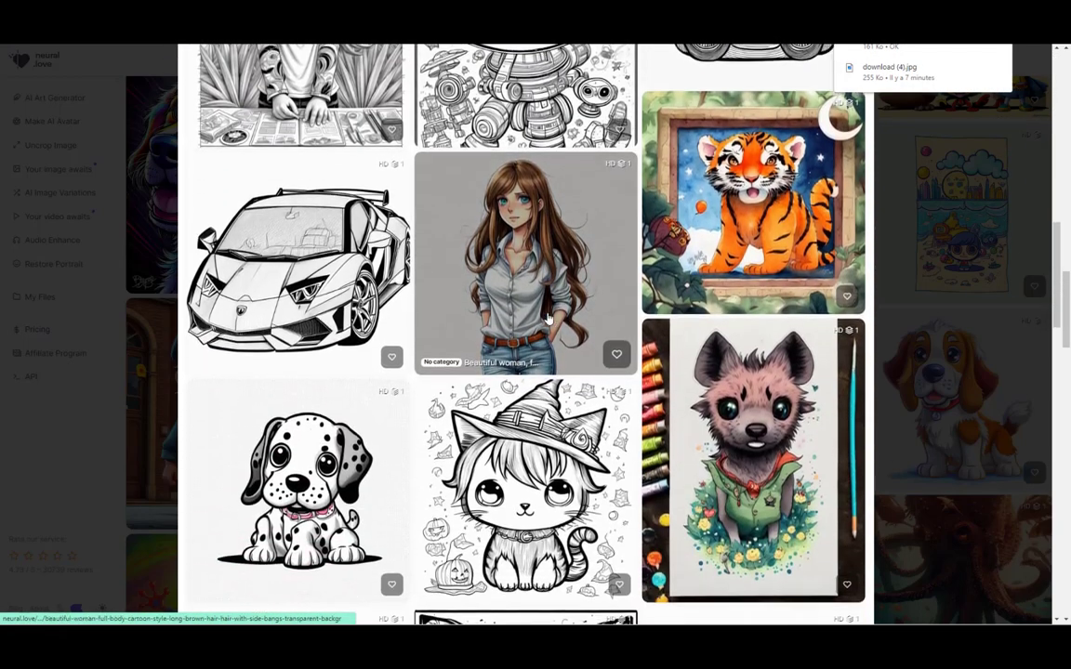
scroll(546, 316, down, 2)
scroll(546, 317, down, 2)
scroll(540, 325, down, 2)
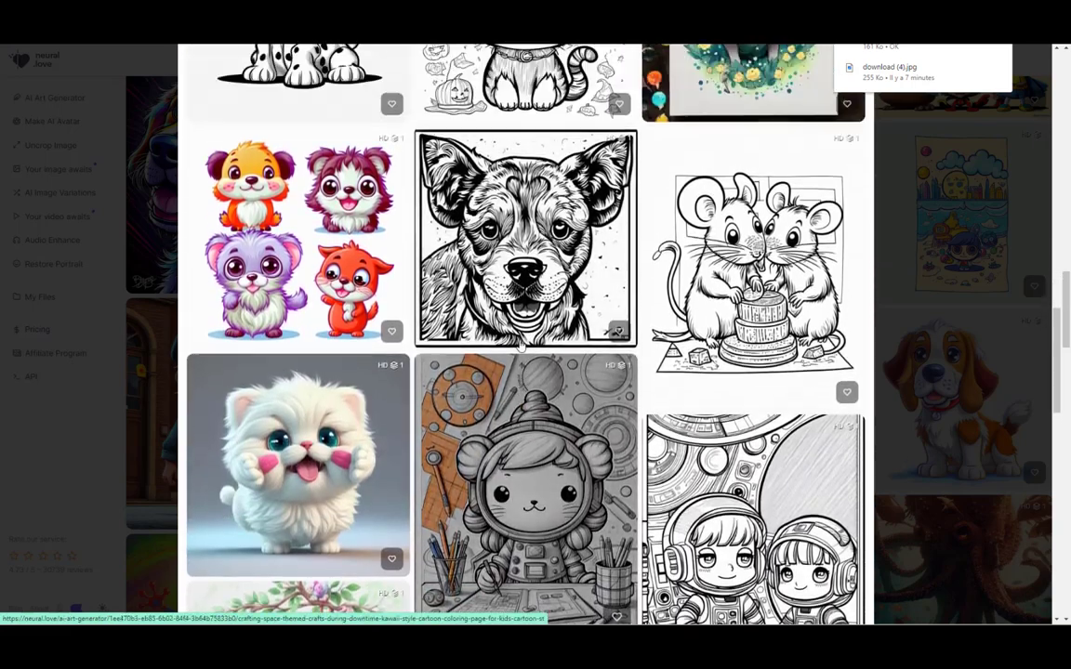
scroll(519, 346, down, 2)
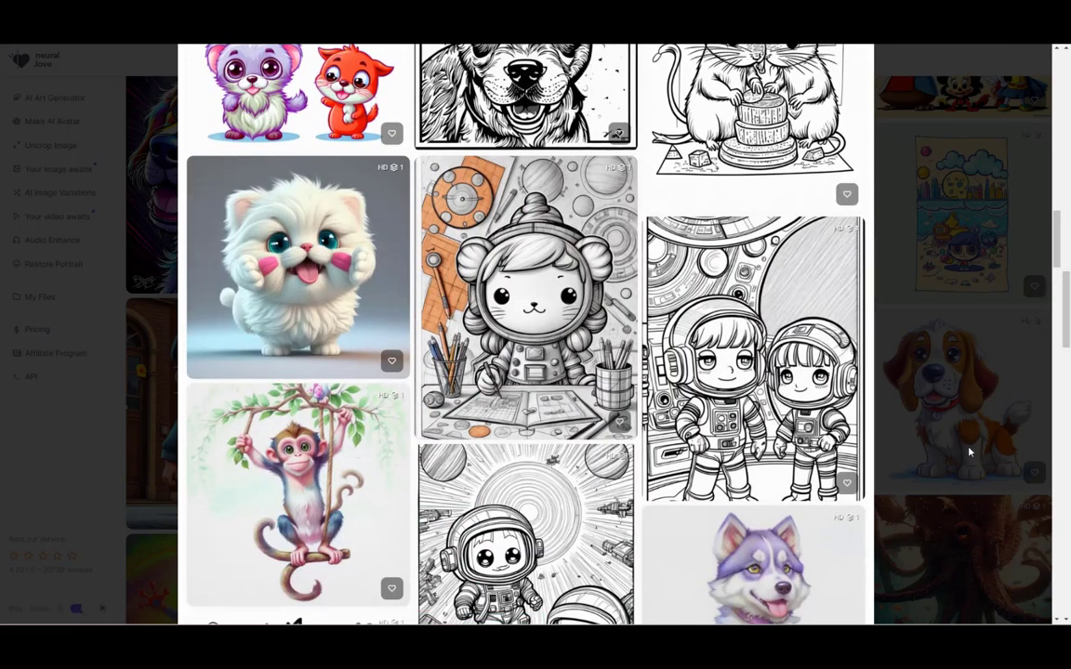
scroll(555, 514, down, 3)
scroll(555, 514, down, 2)
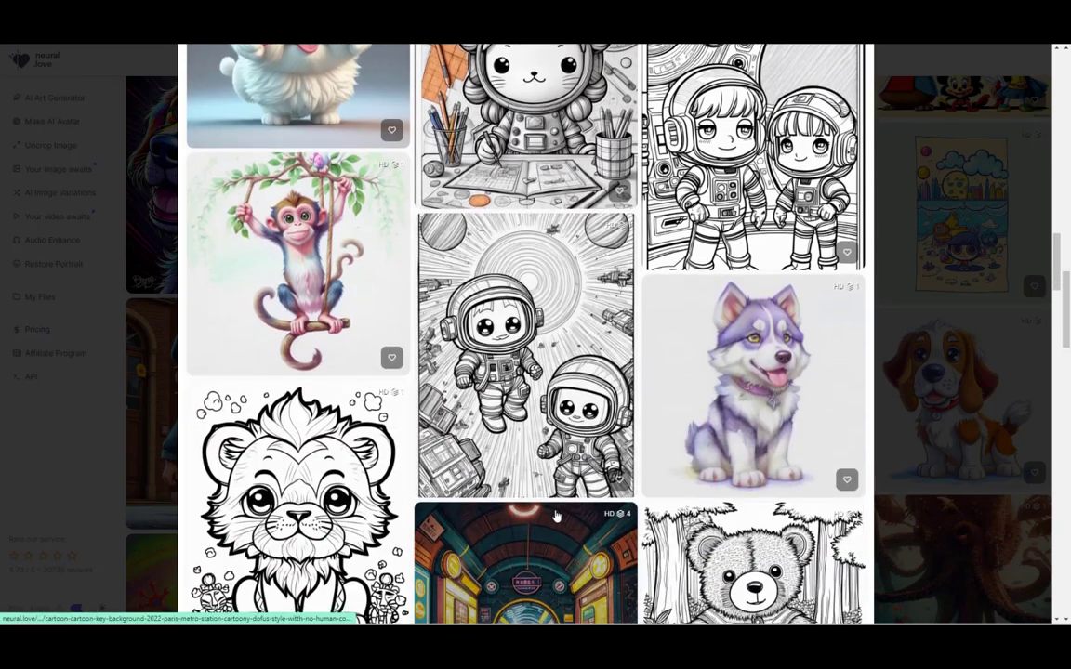
scroll(553, 511, down, 3)
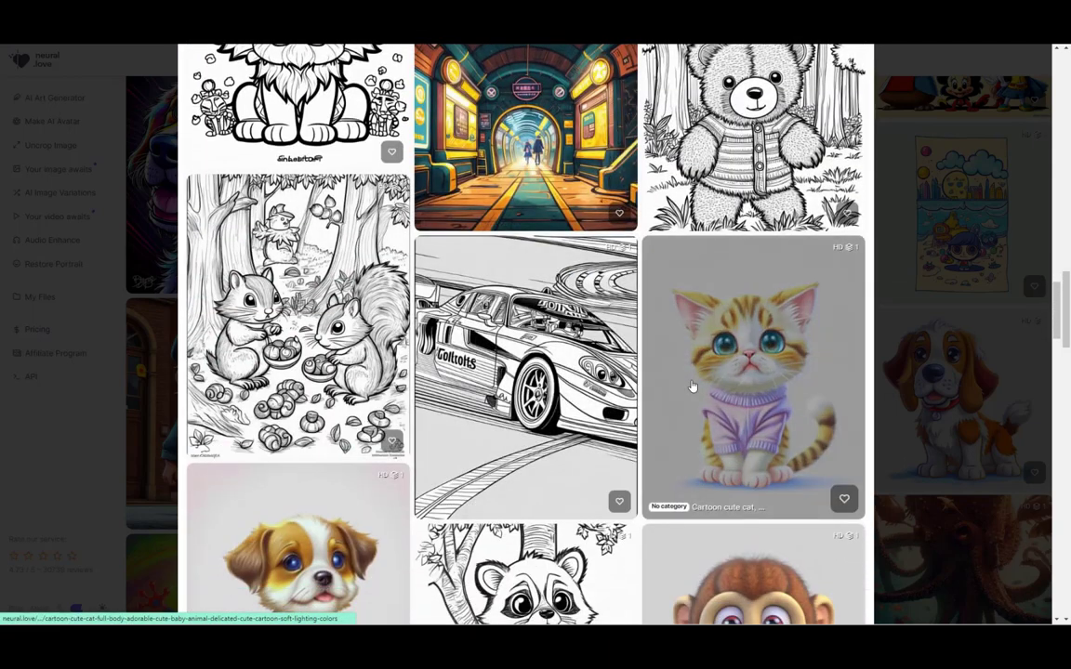
scroll(546, 384, down, 2)
scroll(537, 416, down, 1)
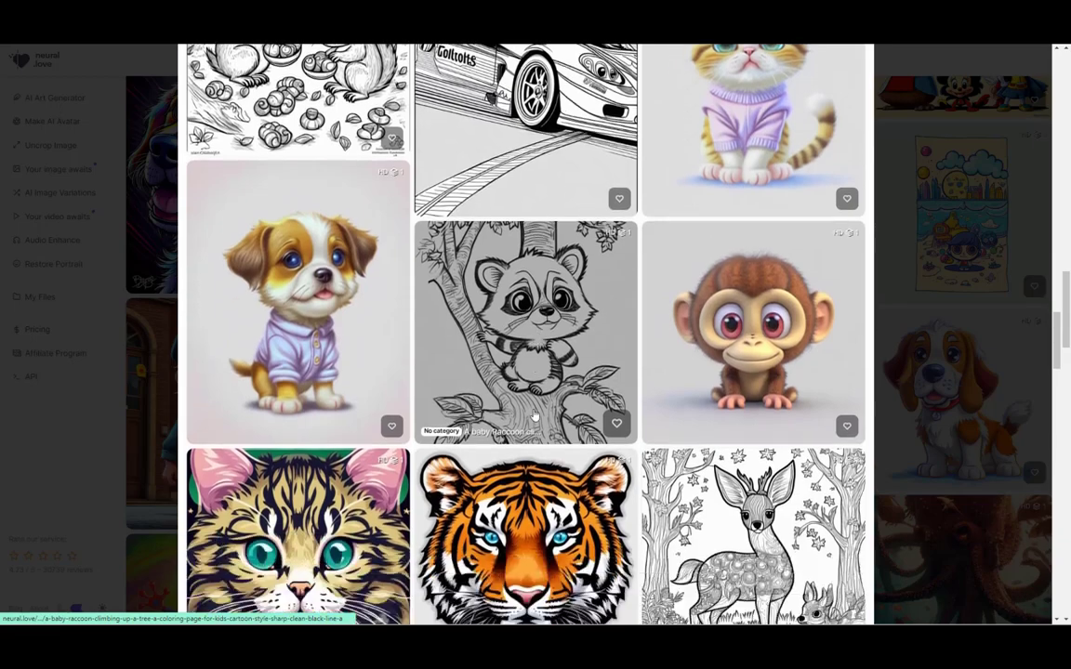
scroll(535, 409, down, 4)
scroll(532, 402, down, 2)
scroll(529, 395, down, 2)
scroll(528, 394, down, 1)
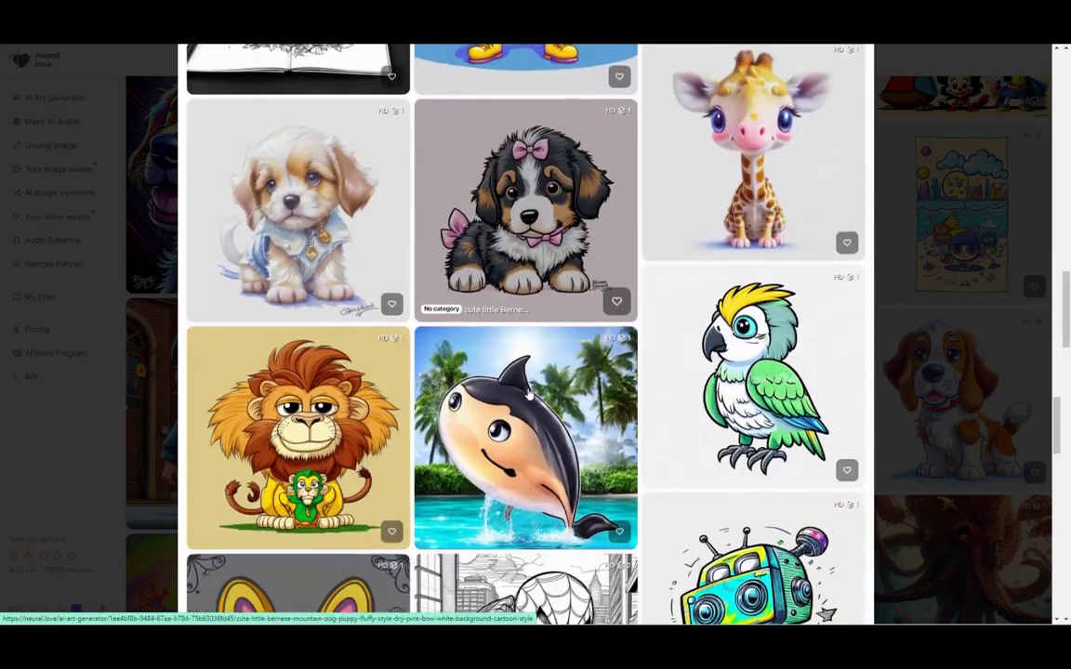
scroll(640, 421, up, 5)
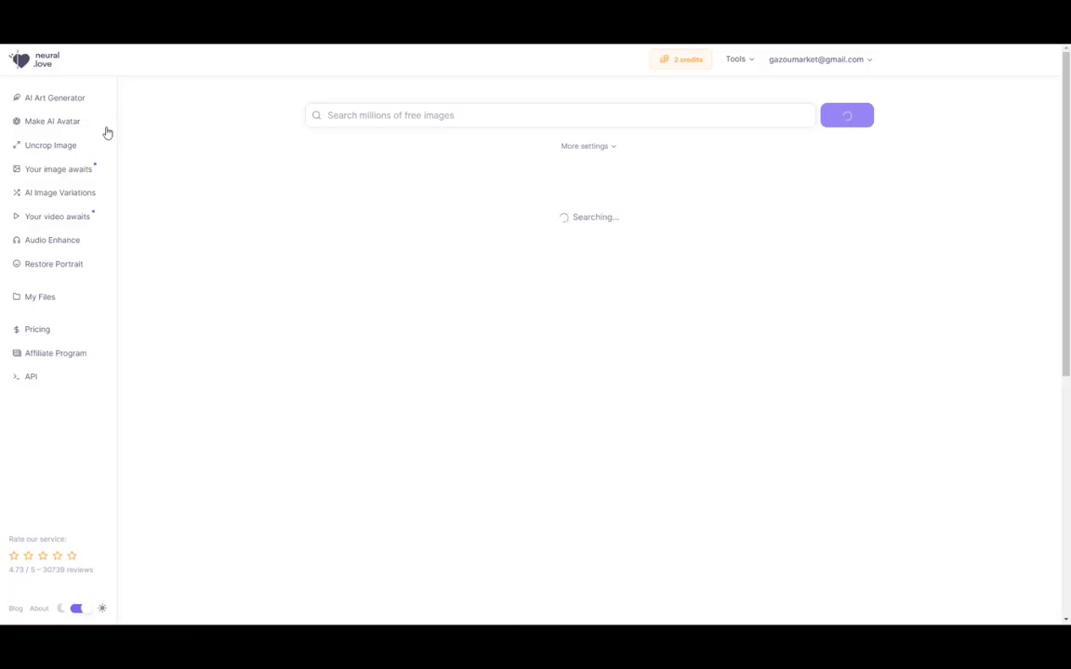